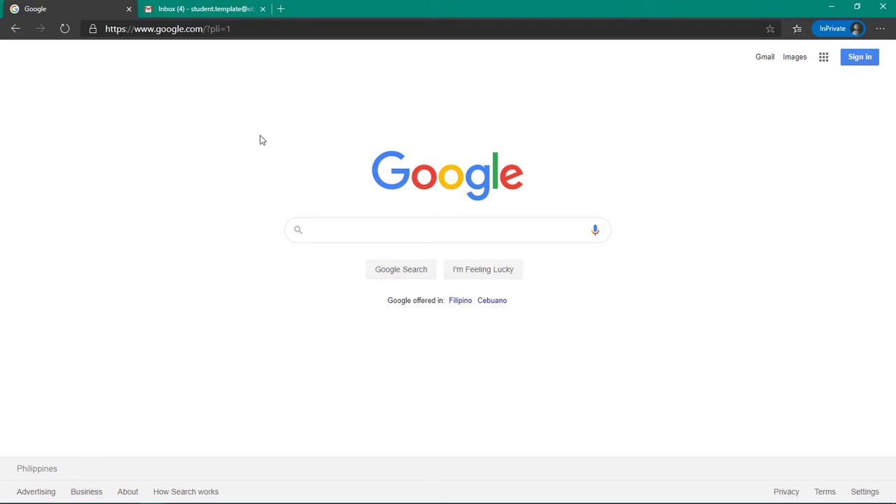
# Step: Switch to the Gmail inbox and open the Google apps list
pyautogui.click(858, 62)
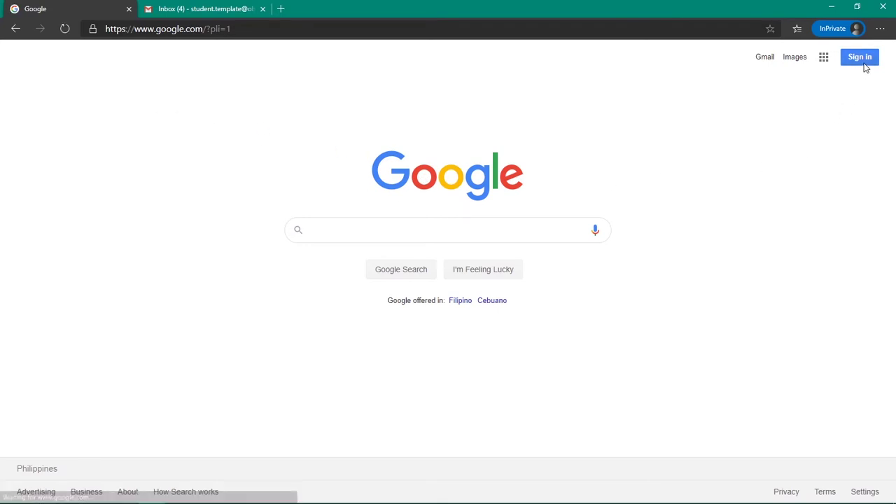
pyautogui.click(222, 6)
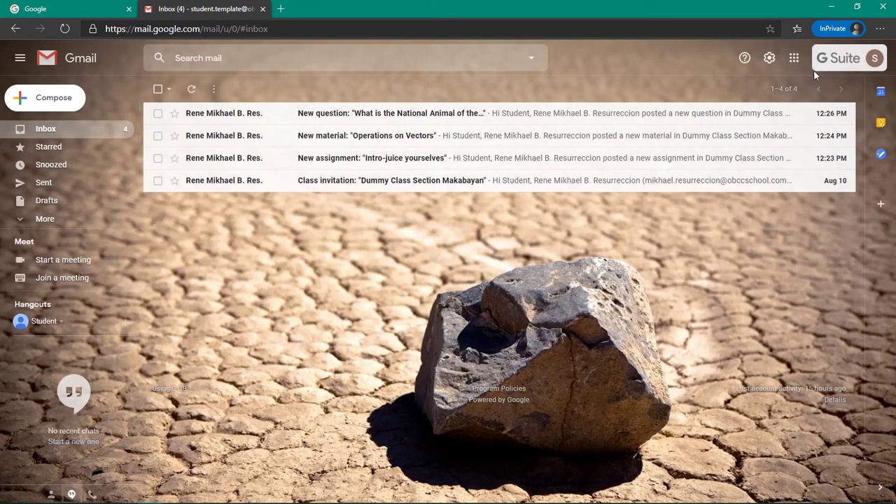
pyautogui.click(794, 59)
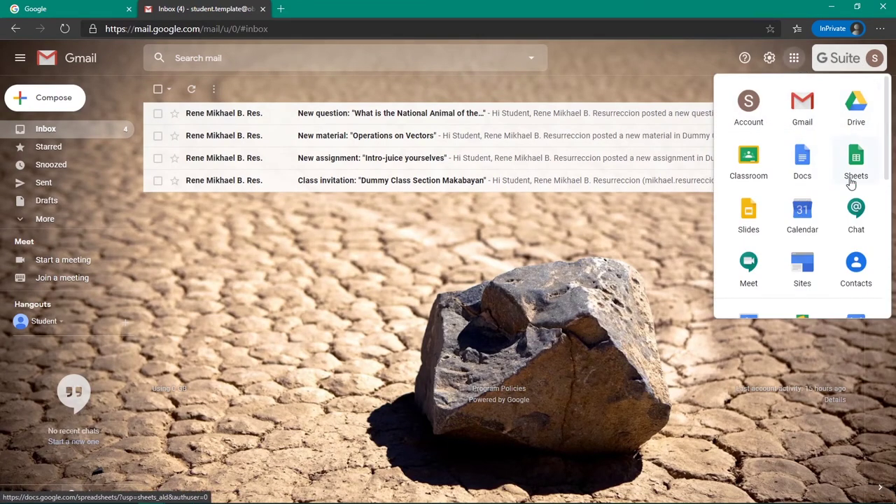
pyautogui.scroll(-1, 857, 201)
pyautogui.scroll(-3, 858, 201)
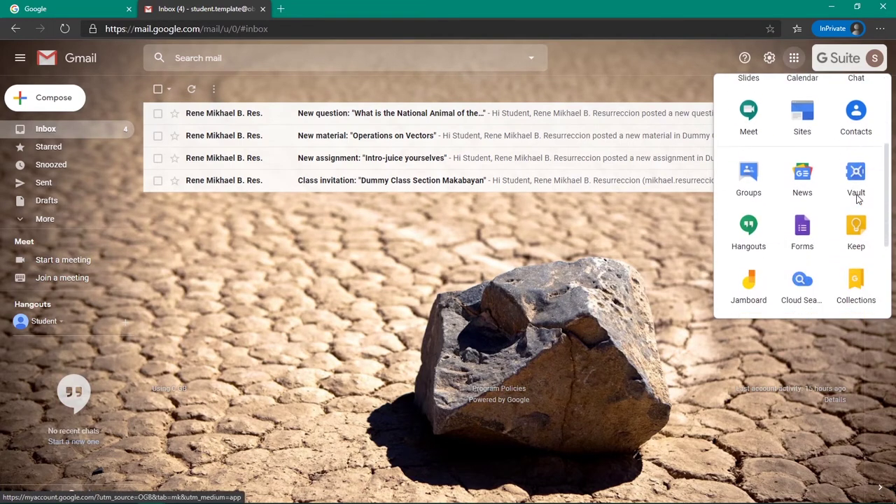
pyautogui.scroll(4, 851, 212)
# Step: Check the Google search page's apps list, then return to Gmail and reopen the apps list
pyautogui.click(84, 7)
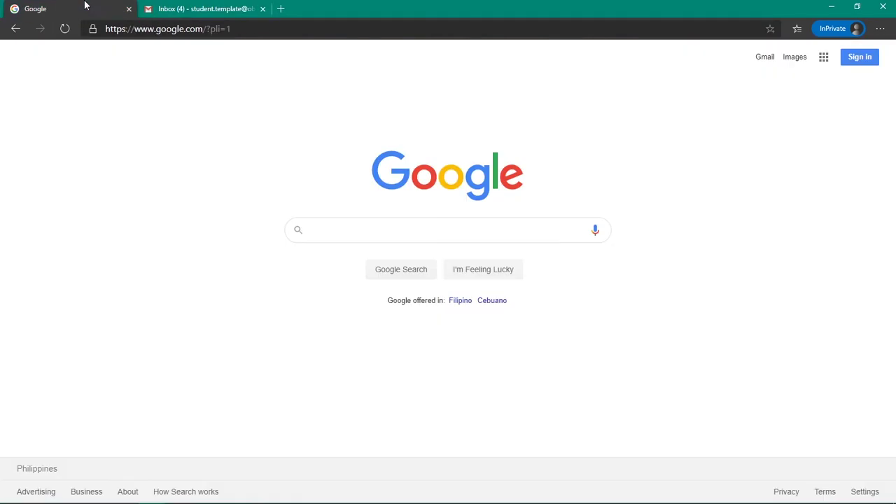
pyautogui.click(823, 59)
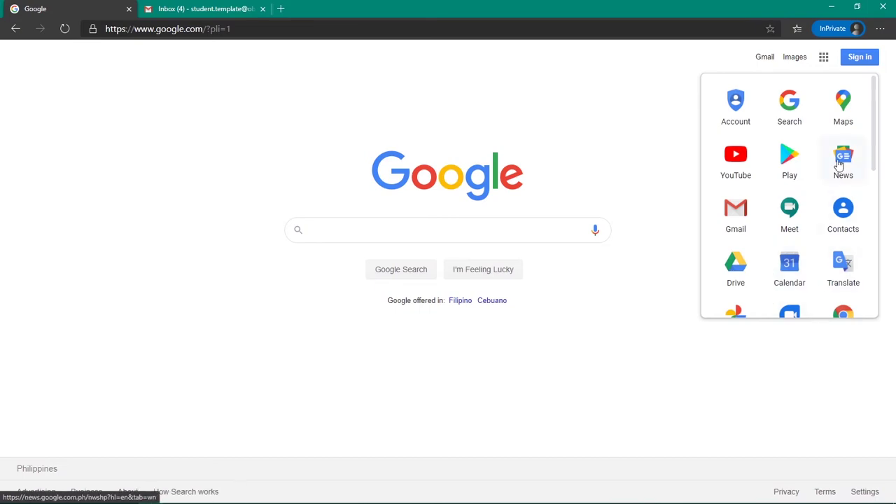
pyautogui.click(203, 9)
pyautogui.click(796, 59)
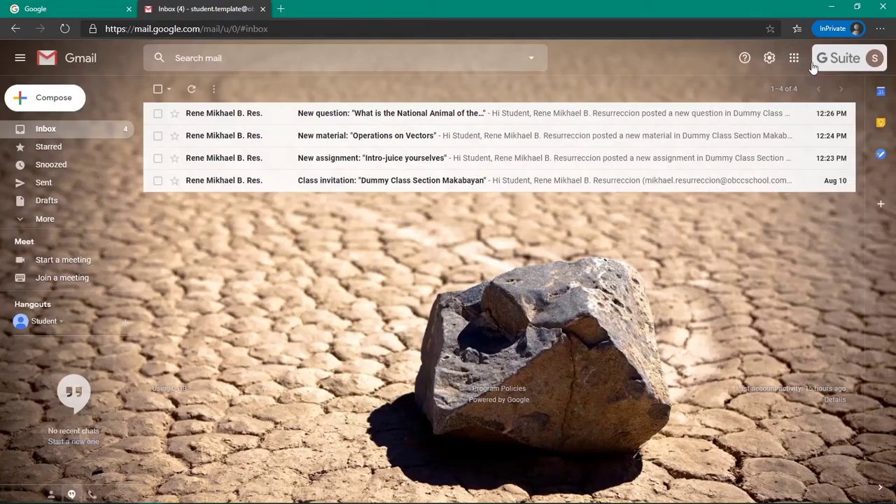
pyautogui.click(795, 59)
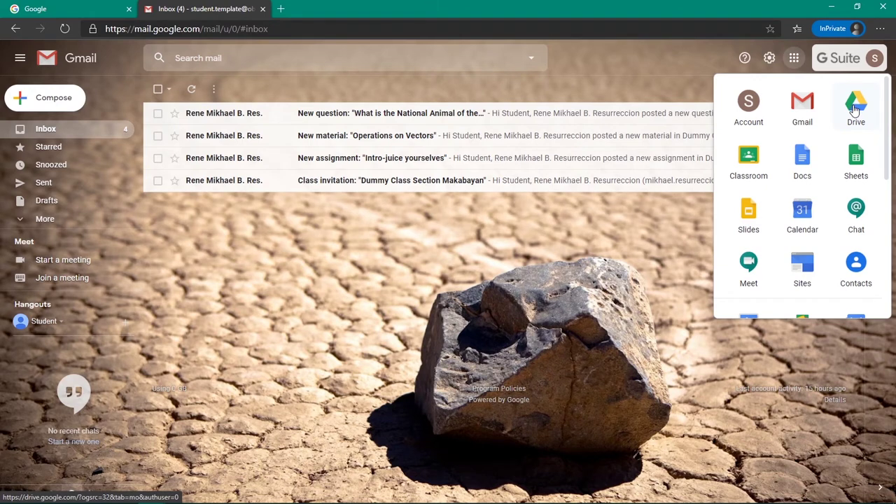
# Step: Launch Google Drive from the apps panel in a new tab, showing My Drive
pyautogui.click(855, 108)
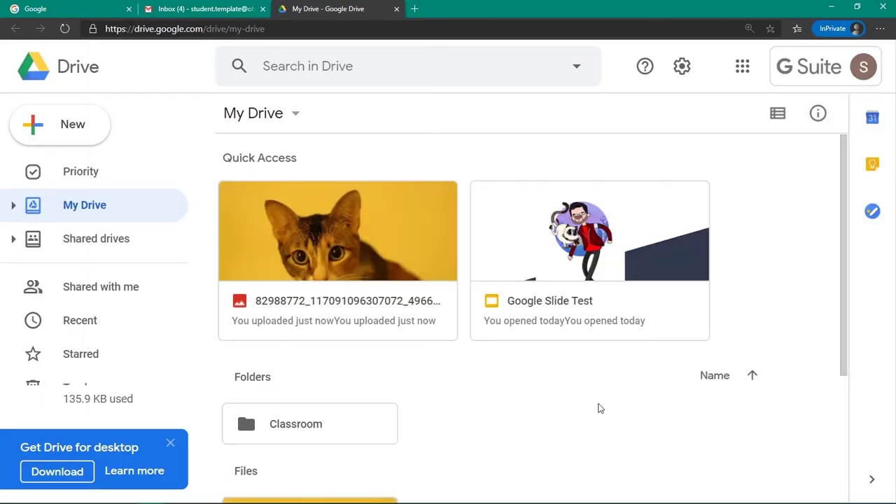
pyautogui.scroll(-1, 599, 408)
pyautogui.scroll(1, 601, 407)
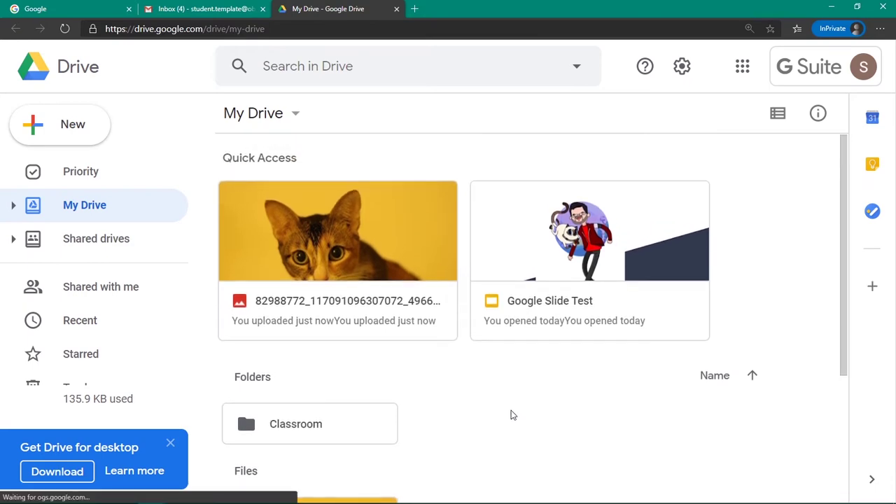
pyautogui.hotkey('ctrl', '0')
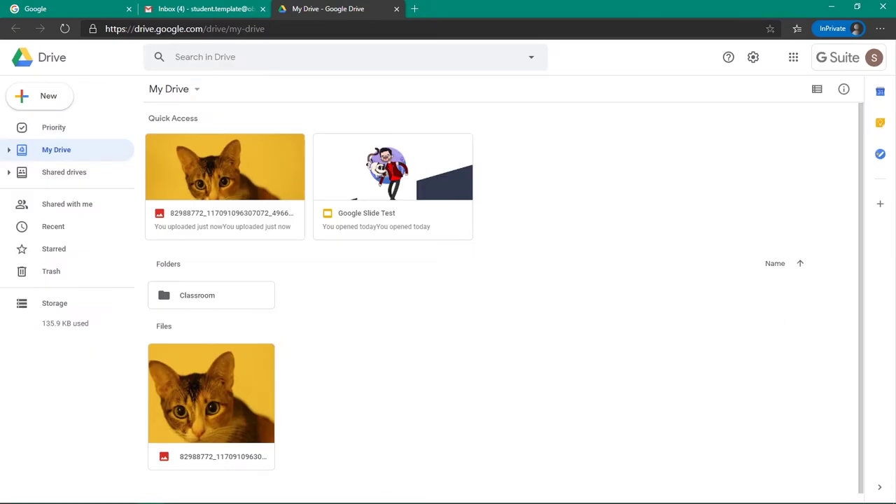
pyautogui.click(42, 493)
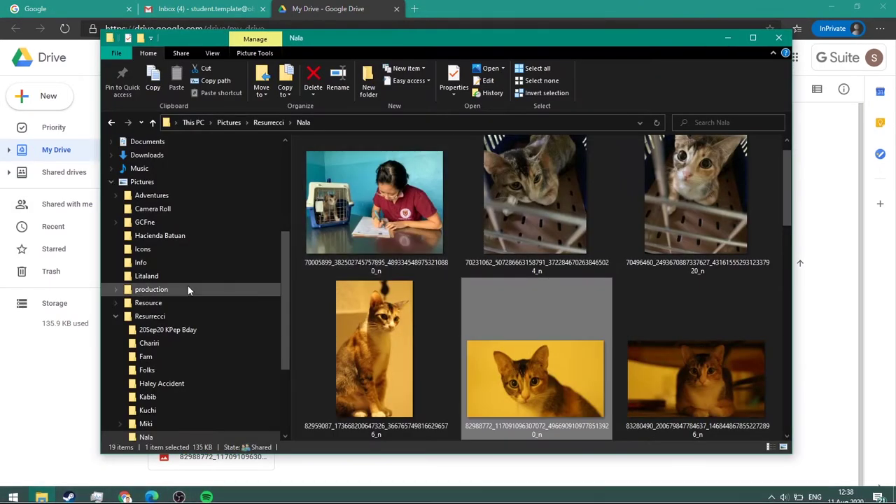
pyautogui.click(130, 183)
pyautogui.click(145, 143)
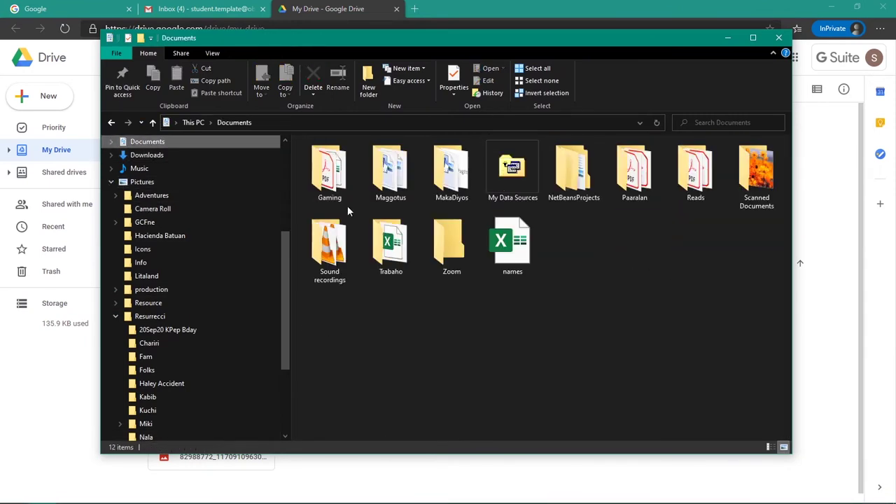
pyautogui.moveTo(336, 50); pyautogui.dragTo(481, 56)
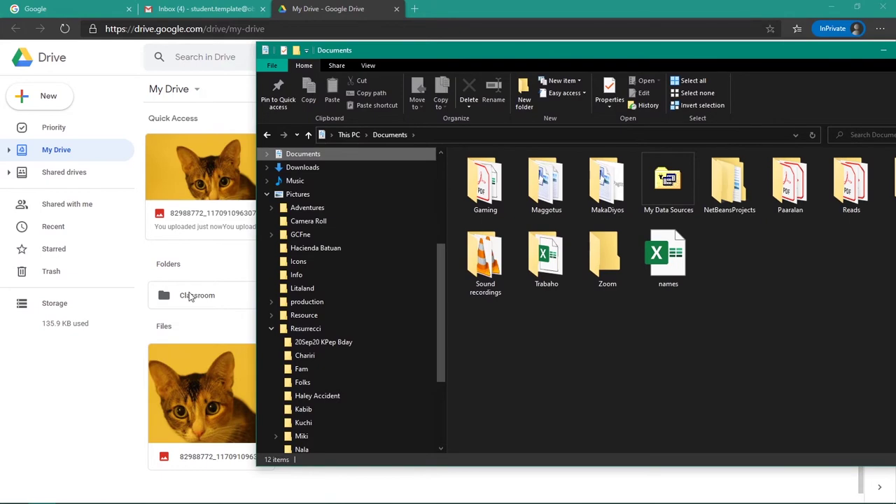
pyautogui.click(230, 268)
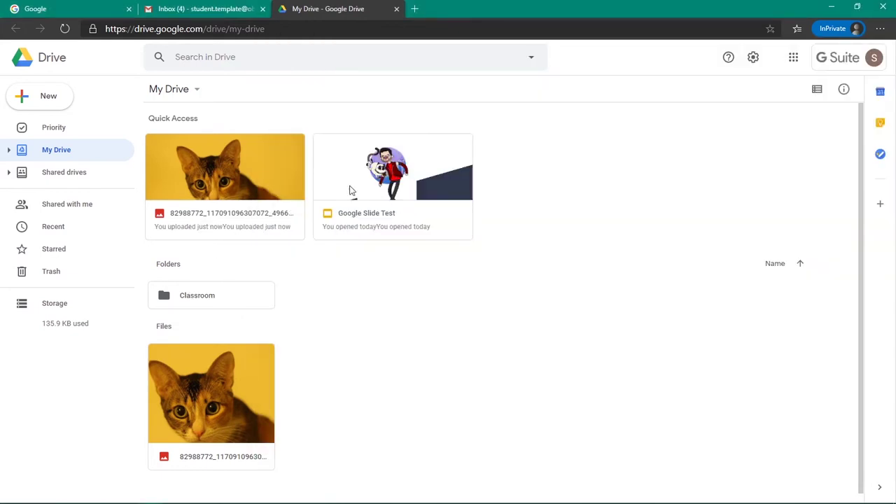
pyautogui.hotkey('alt', 'Tab')
pyautogui.moveTo(578, 57); pyautogui.dragTo(462, 37)
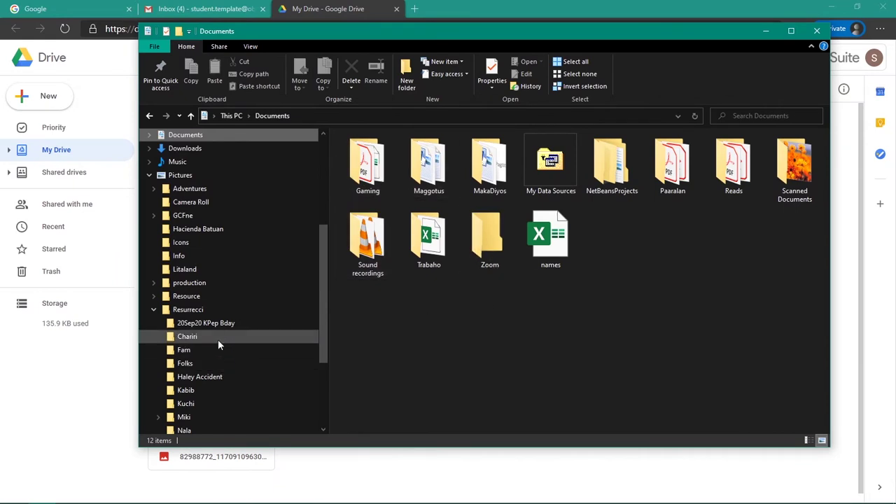
pyautogui.click(180, 175)
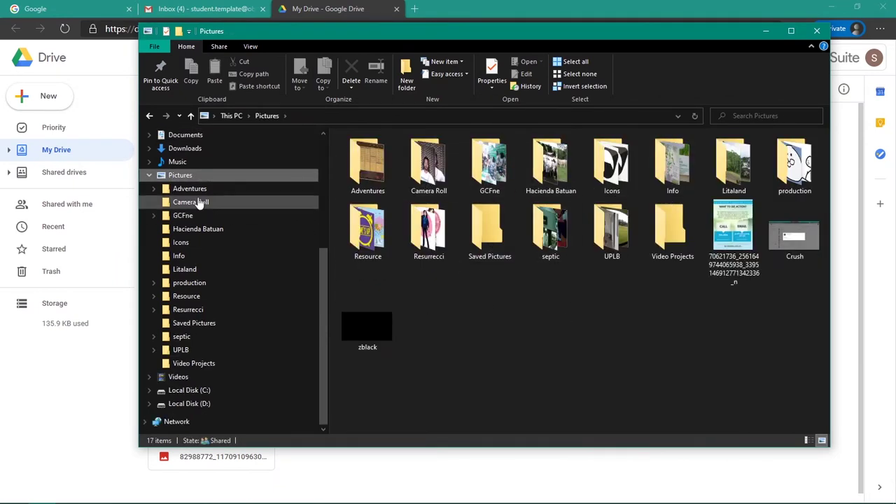
pyautogui.click(214, 136)
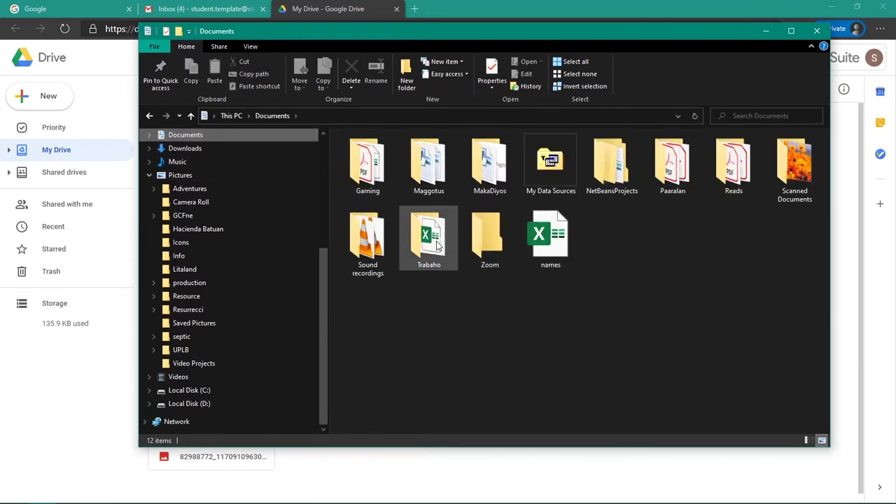
pyautogui.click(550, 238)
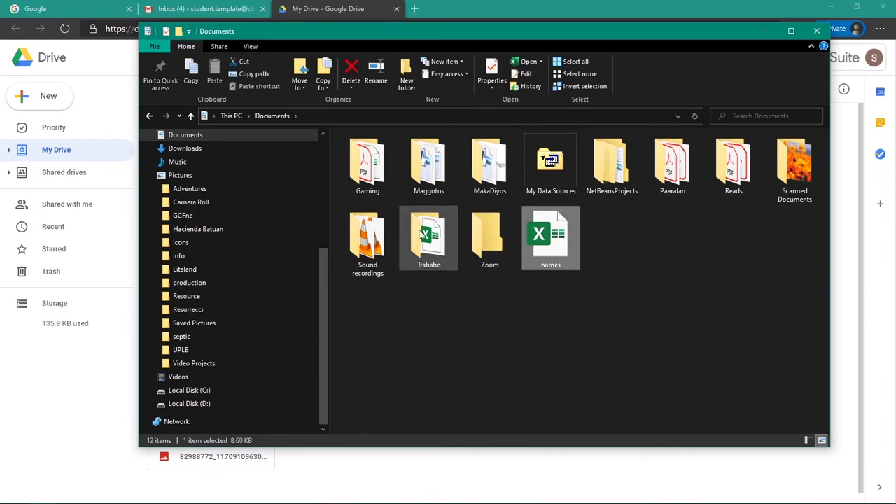
pyautogui.click(766, 31)
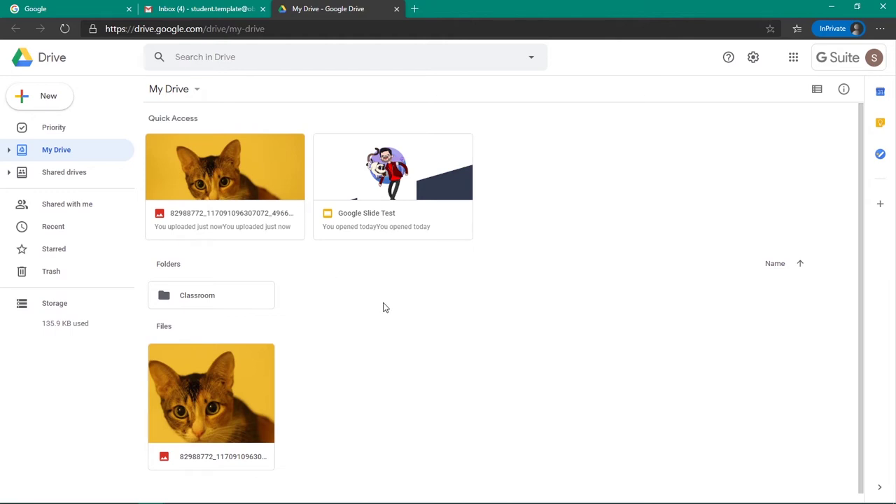
# Step: Create a new folder named 'Personal Folder' in My Drive
pyautogui.click(52, 104)
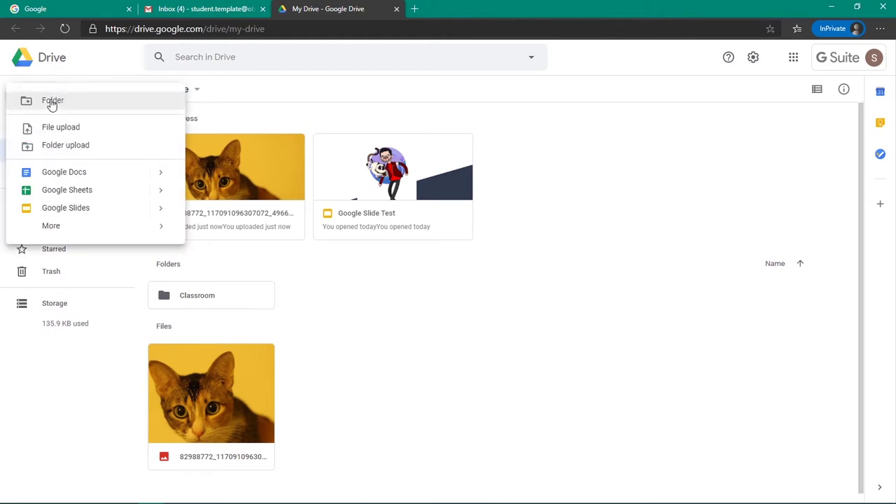
pyautogui.click(124, 105)
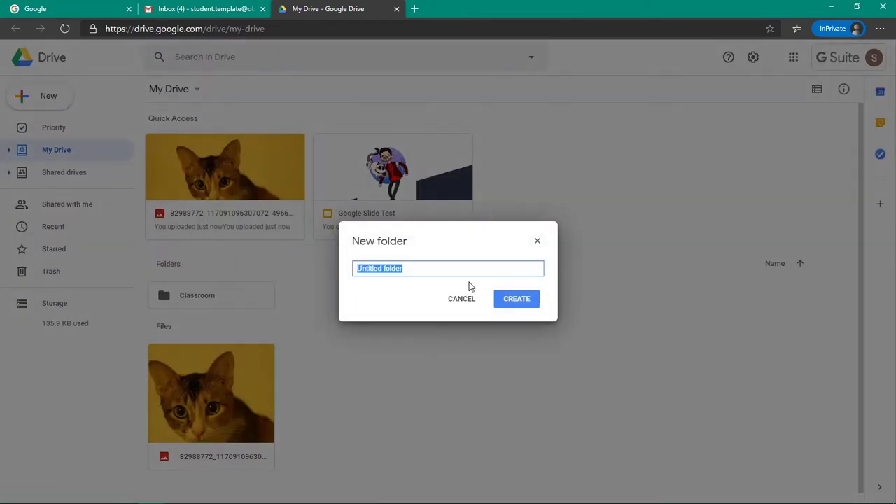
pyautogui.write('Personal Fo')
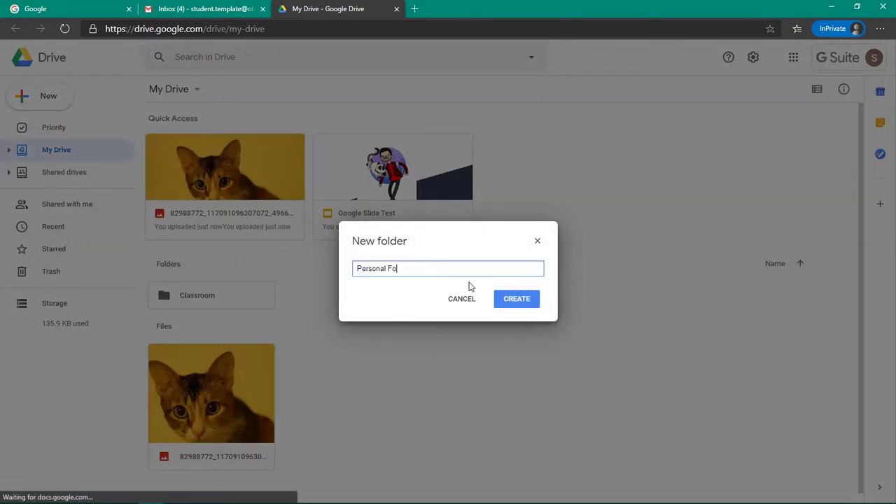
pyautogui.write('lder')
pyautogui.click(522, 308)
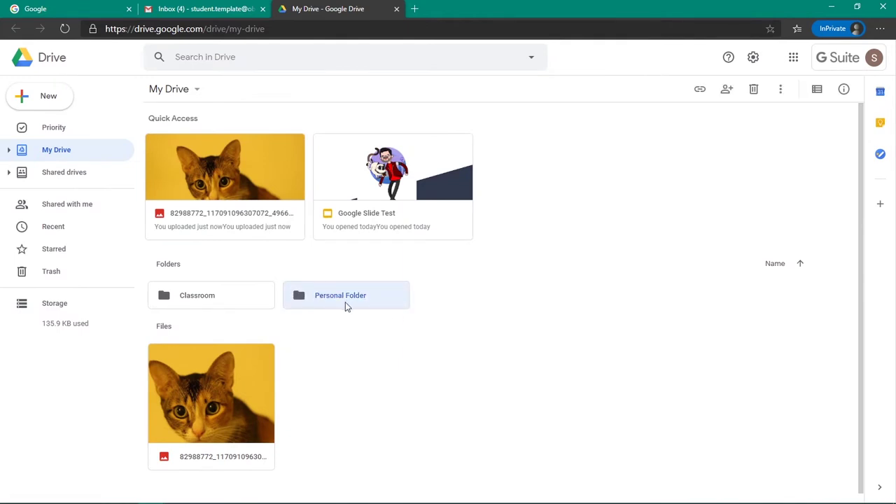
pyautogui.click(476, 309)
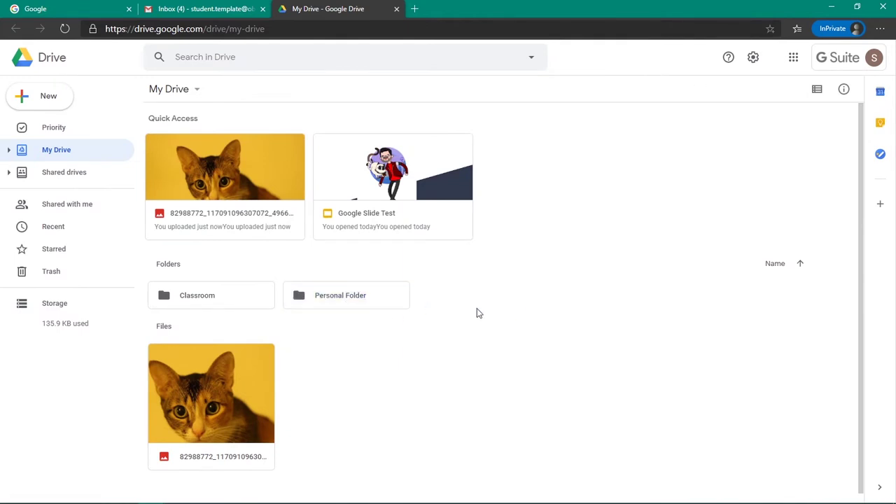
# Step: Inside Personal Folder, create a subfolder named 'Folder One!'
pyautogui.doubleClick(315, 304)
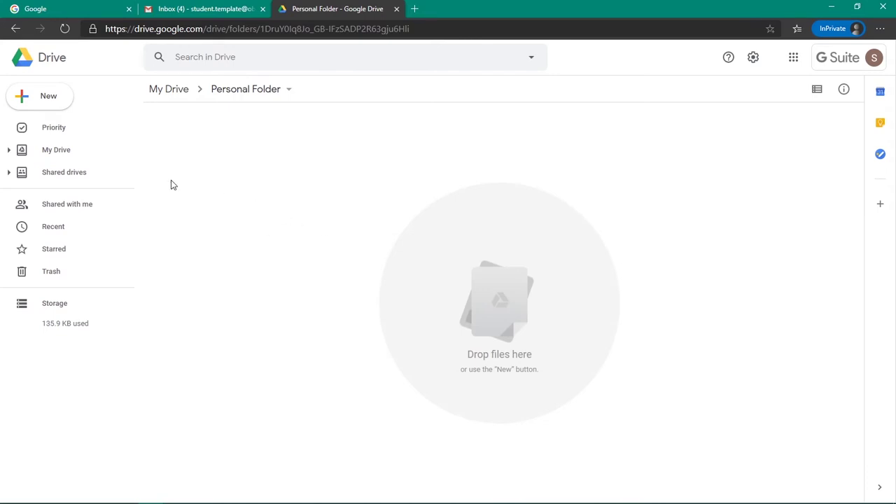
pyautogui.click(62, 106)
pyautogui.click(62, 104)
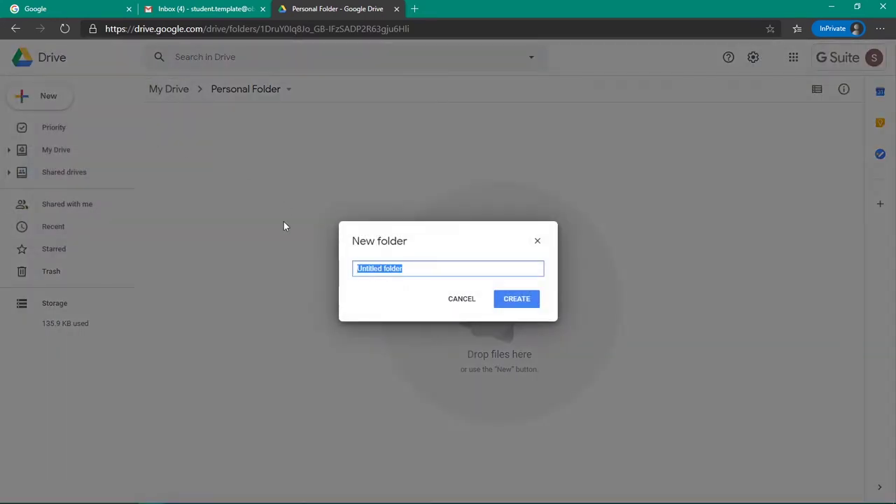
pyautogui.write('Folder One@!')
pyautogui.press('Return')
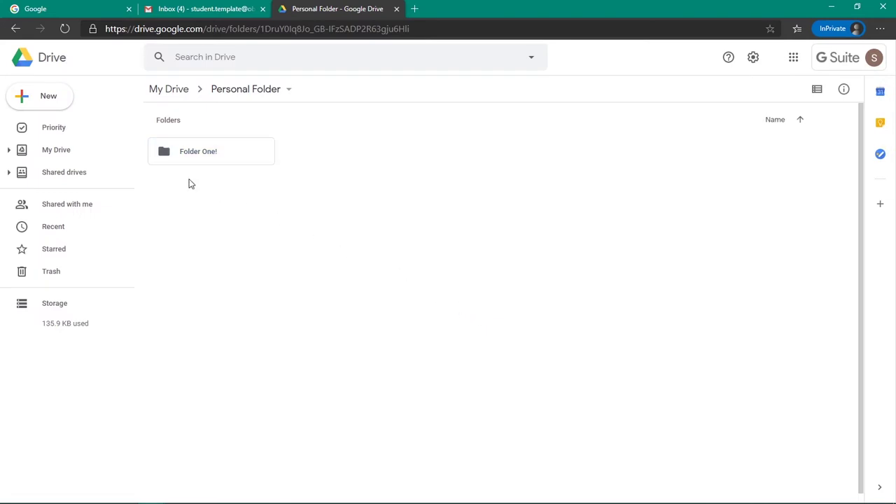
# Step: Upload the cat photo from the computer into Personal Folder using File upload
pyautogui.click(62, 106)
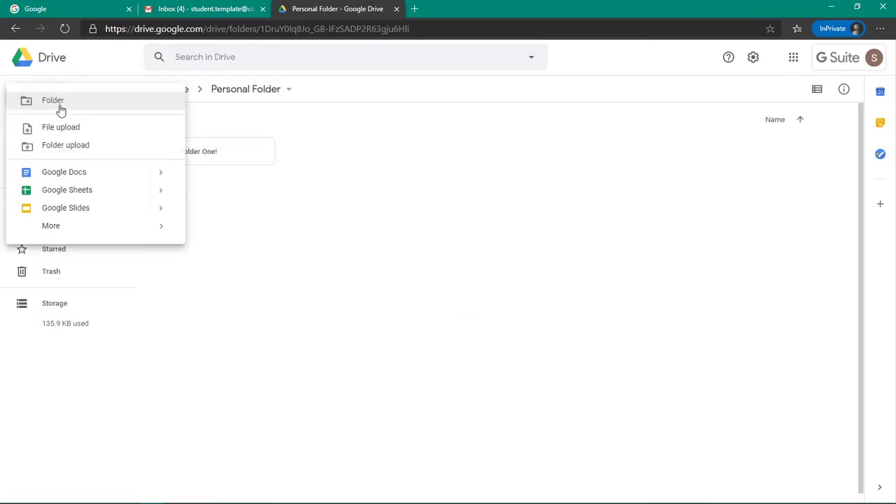
pyautogui.click(103, 133)
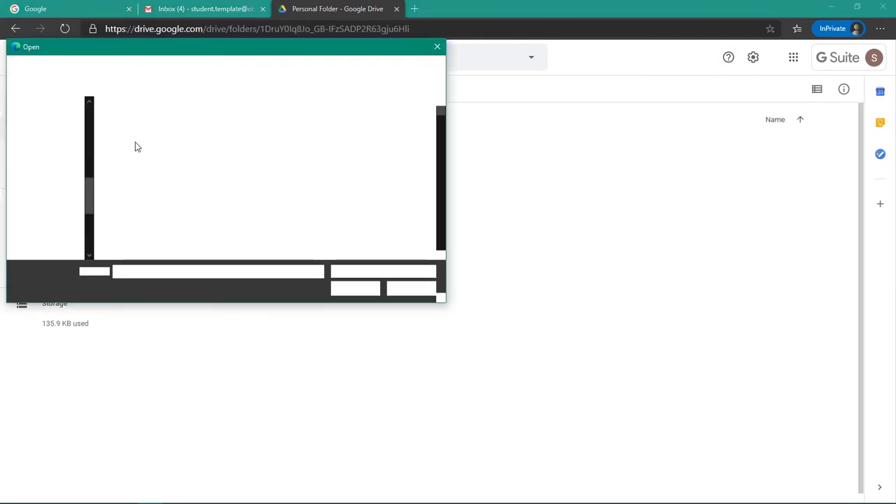
pyautogui.doubleClick(144, 142)
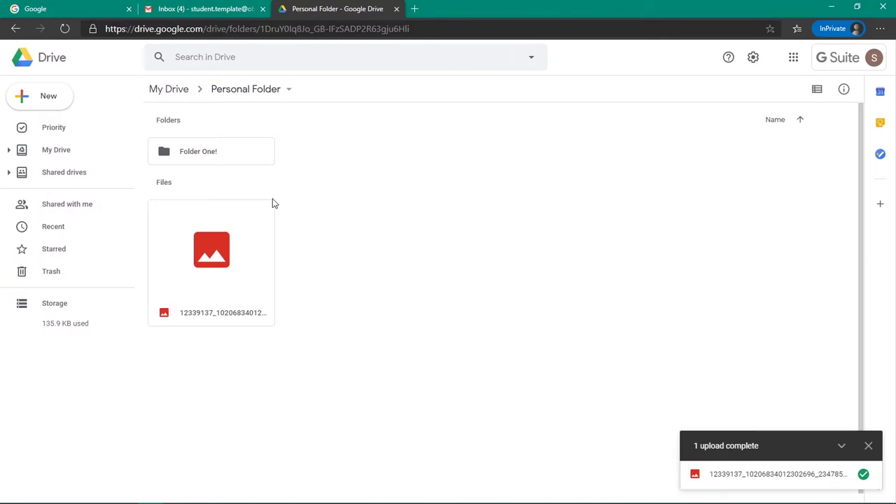
pyautogui.click(247, 264)
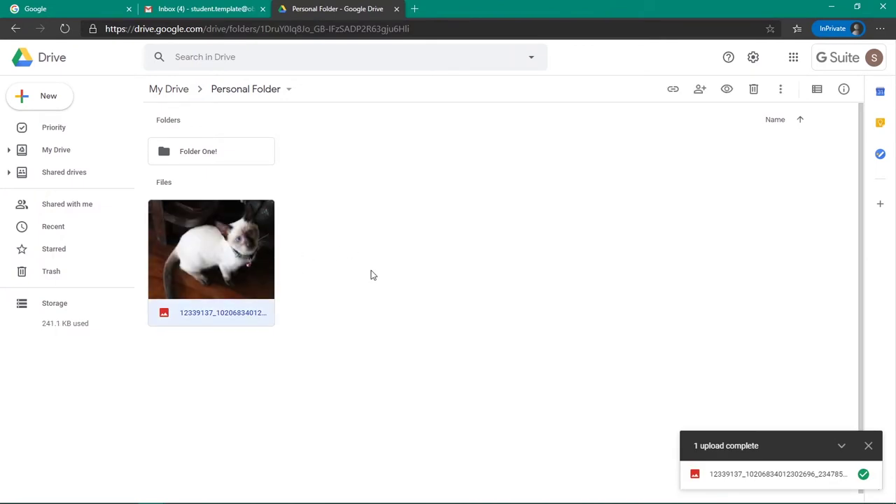
pyautogui.click(373, 274)
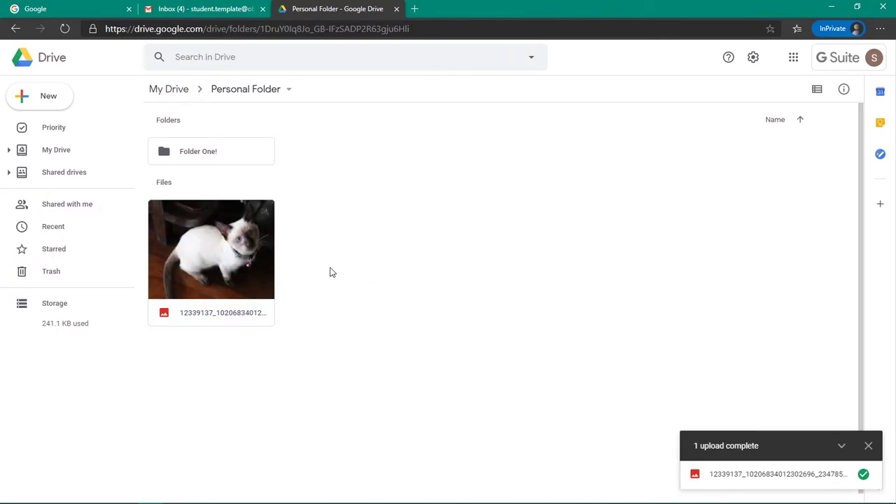
pyautogui.click(238, 266)
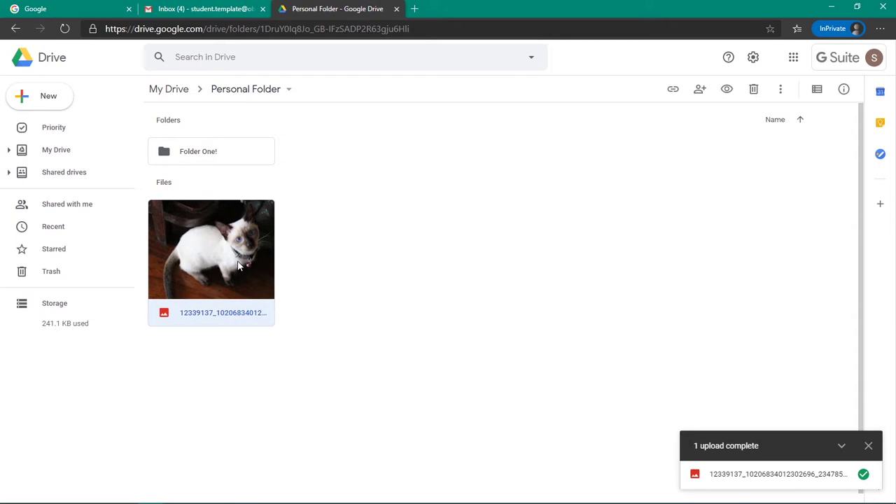
# Step: Copy a shareable link to the cat photo
pyautogui.rightClick(239, 266)
pyautogui.click(411, 270)
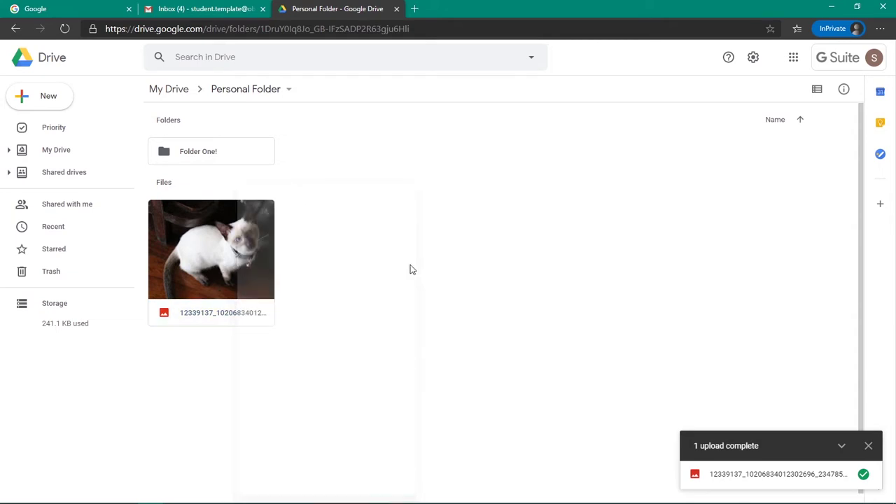
pyautogui.rightClick(249, 248)
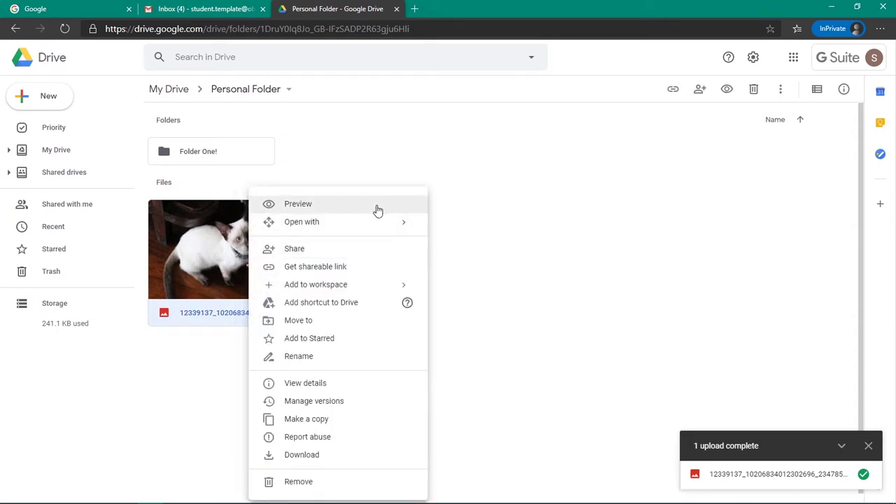
pyautogui.moveTo(406, 222)
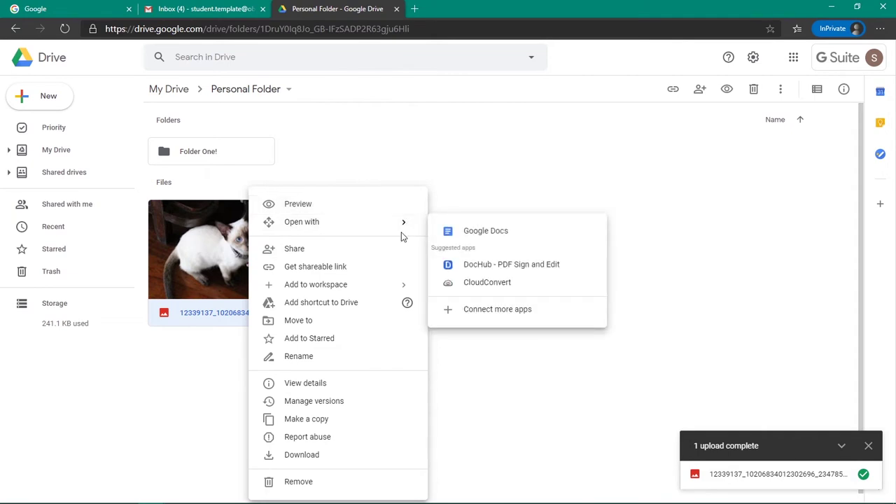
pyautogui.click(395, 267)
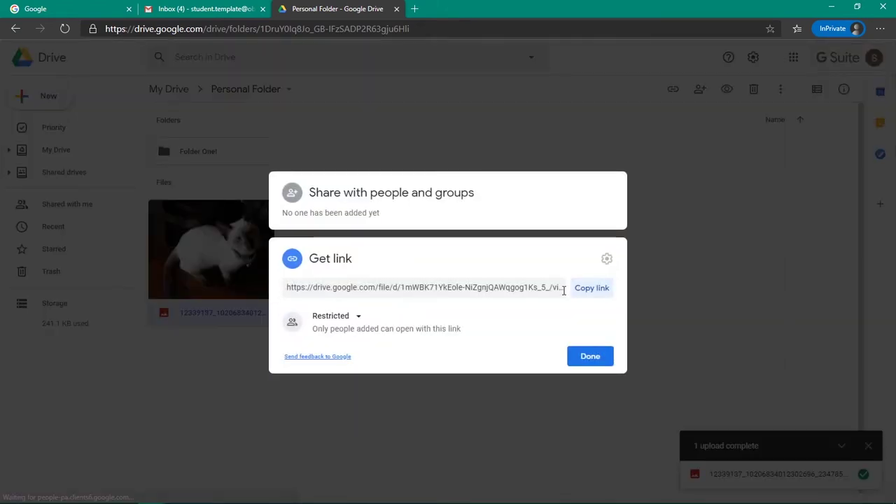
pyautogui.click(592, 294)
pyautogui.click(325, 286)
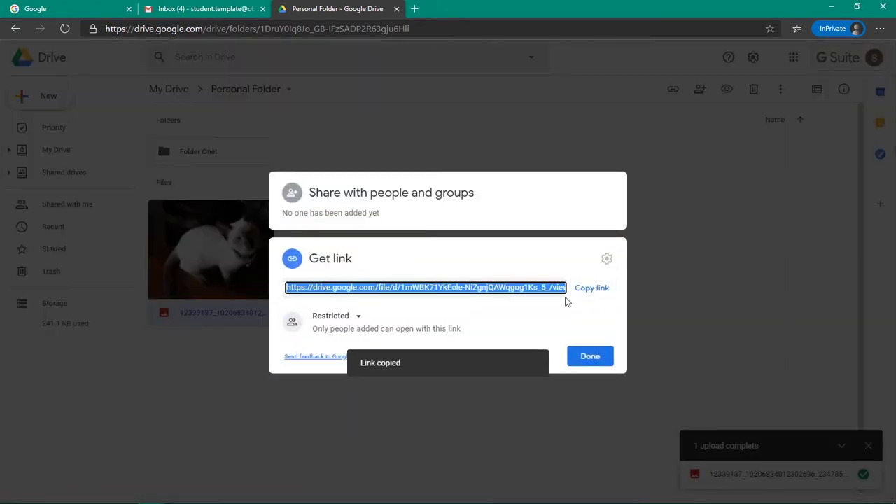
pyautogui.click(588, 358)
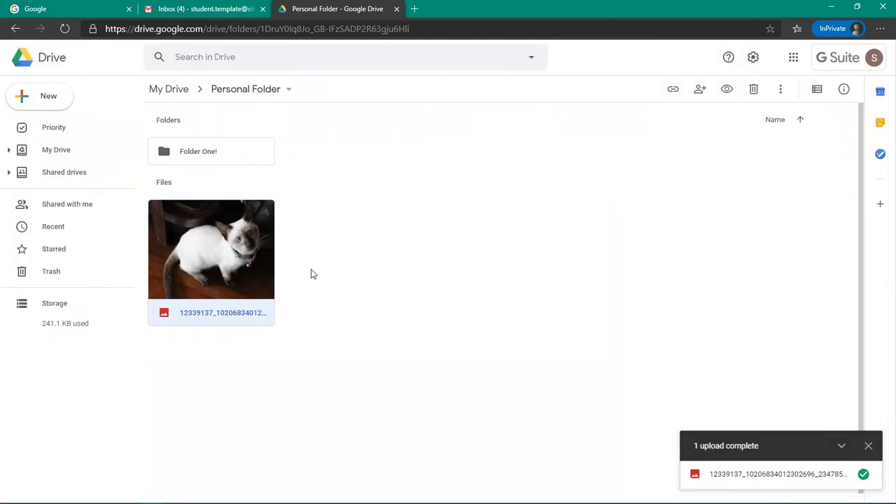
# Step: Rename the cat photo in Personal Folder to 'Kuchi.jpg'
pyautogui.rightClick(216, 251)
pyautogui.moveTo(375, 306)
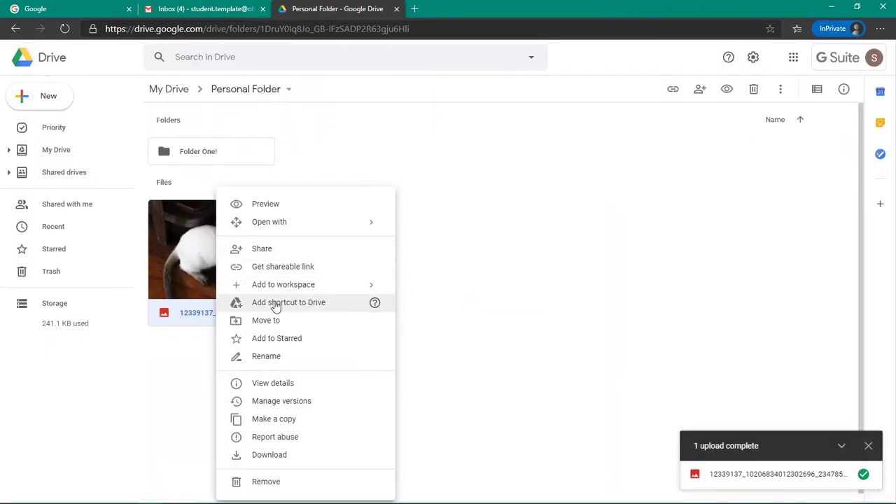
pyautogui.click(40, 157)
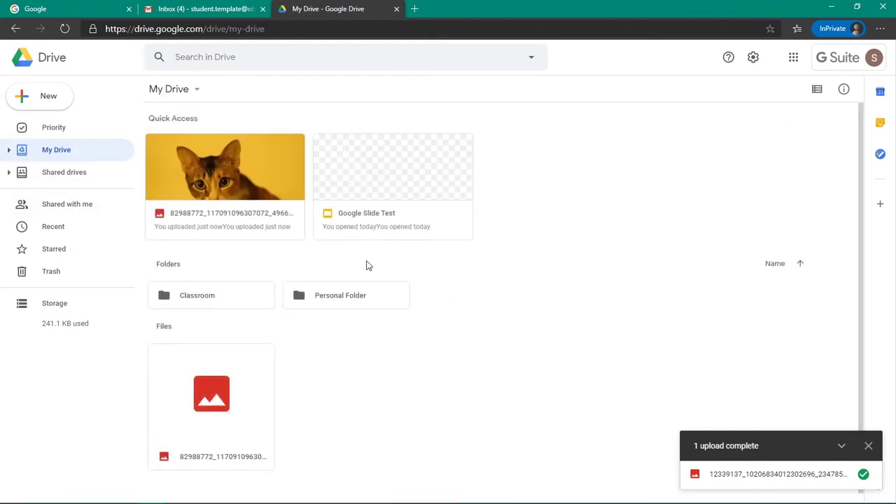
pyautogui.doubleClick(340, 295)
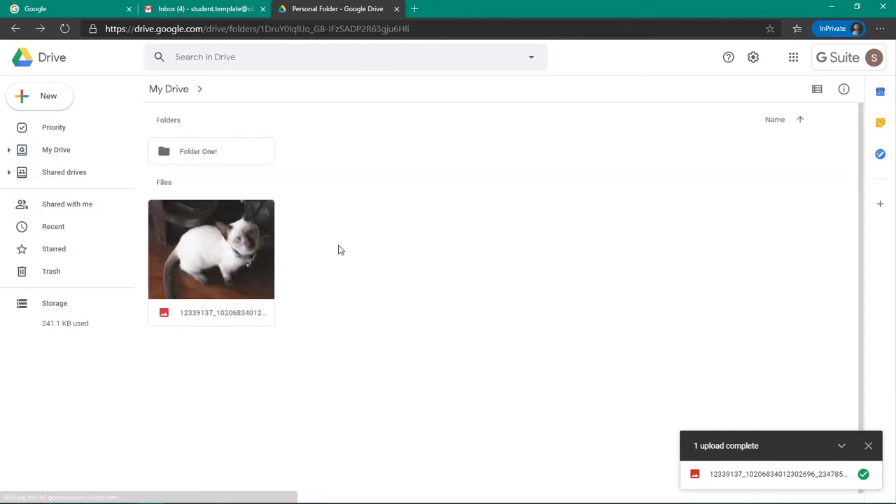
pyautogui.rightClick(261, 248)
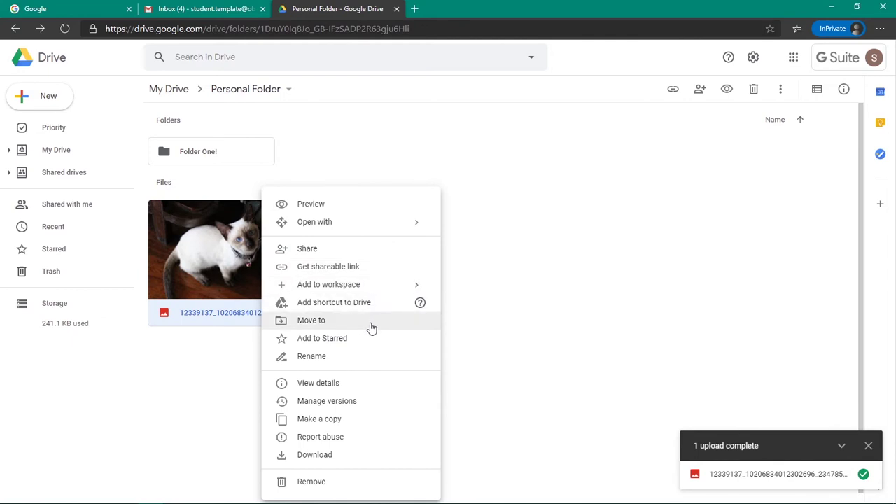
pyautogui.click(354, 356)
pyautogui.write('Kuchi.jpg')
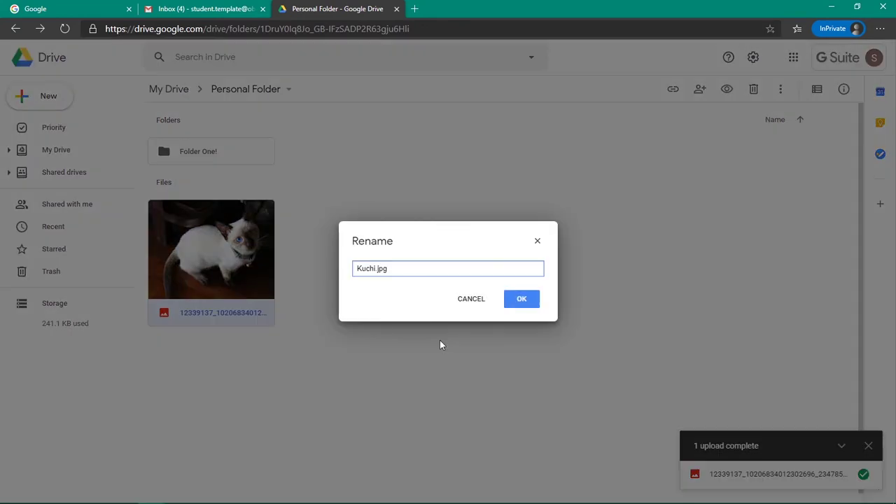
pyautogui.click(524, 304)
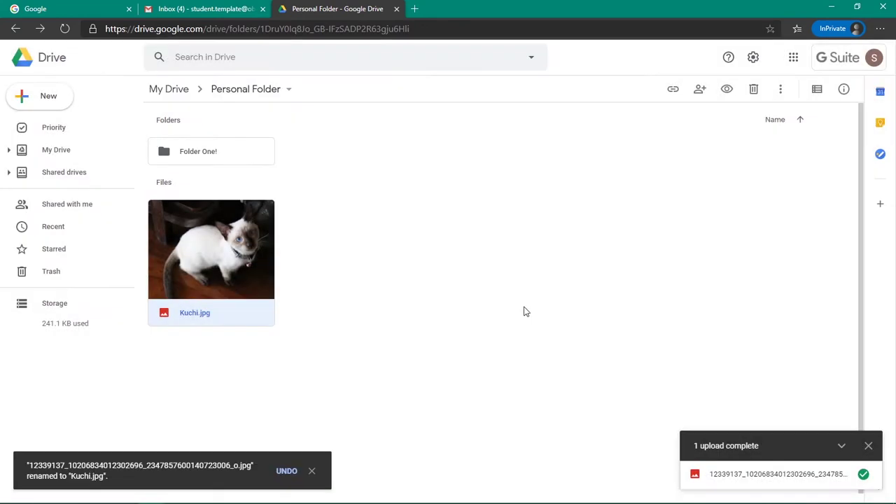
pyautogui.click(294, 253)
pyautogui.rightClick(225, 245)
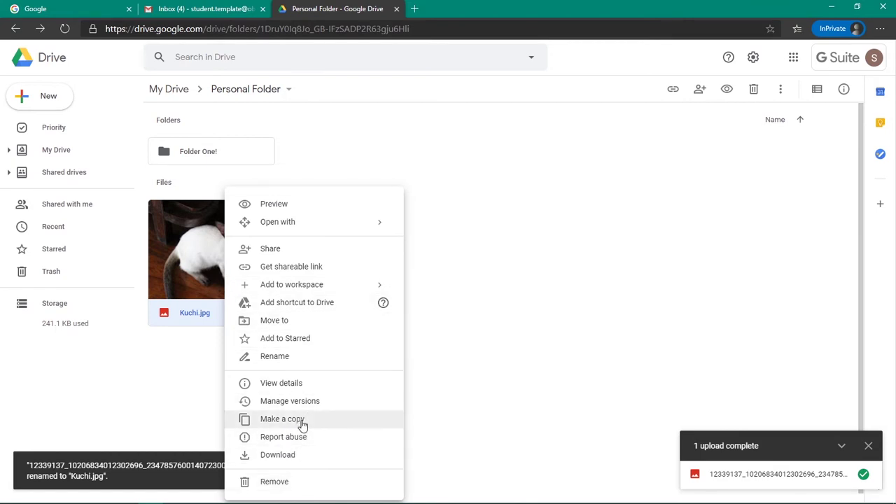
pyautogui.click(536, 248)
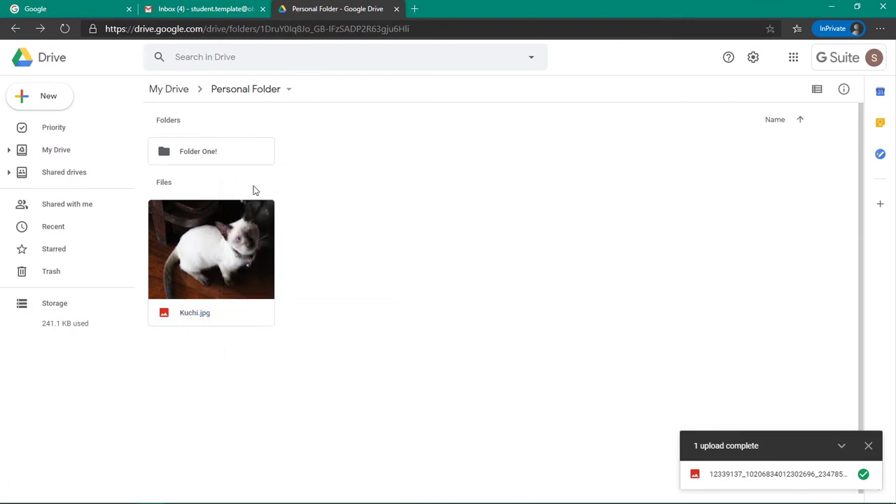
# Step: Create two blank Google Docs documents from Drive's New menu
pyautogui.click(50, 105)
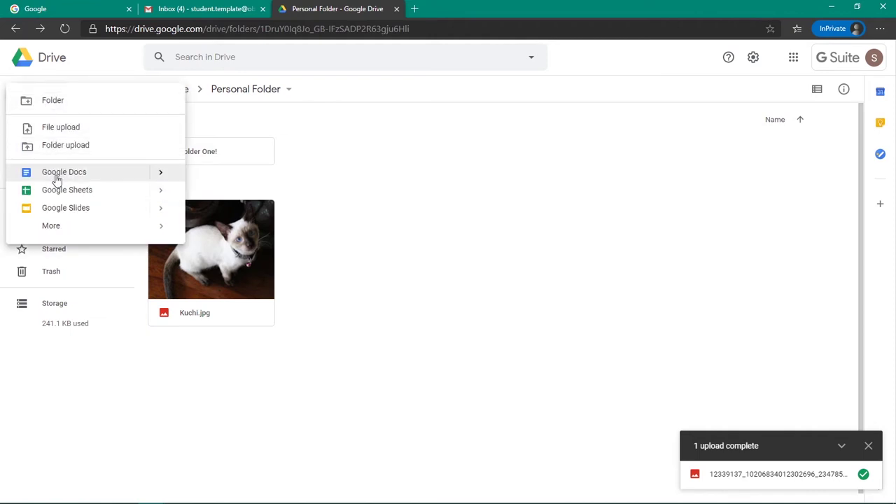
pyautogui.click(57, 177)
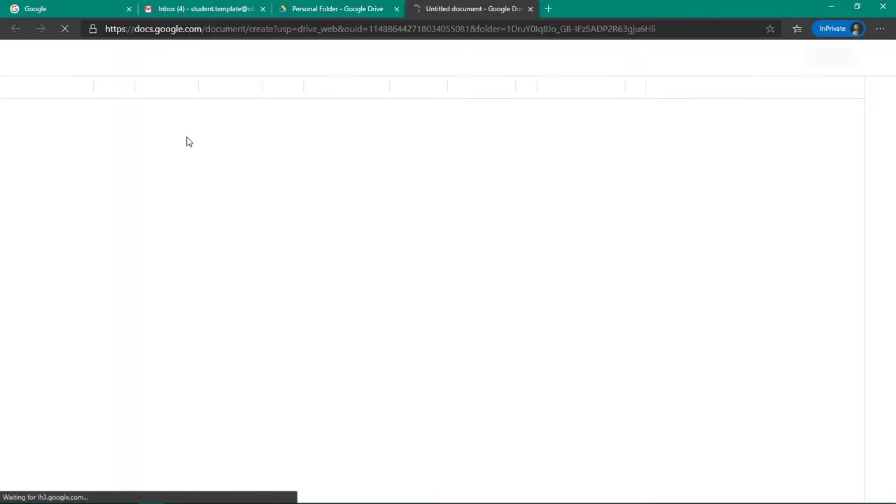
pyautogui.click(340, 8)
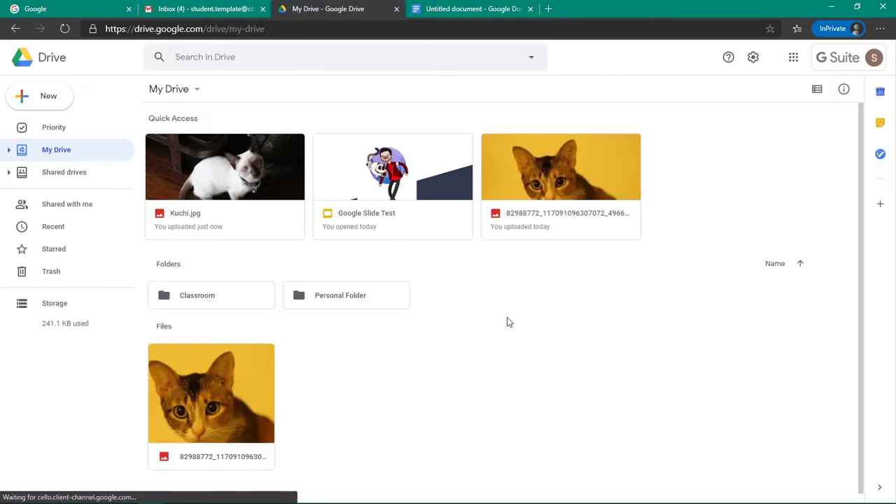
pyautogui.click(58, 108)
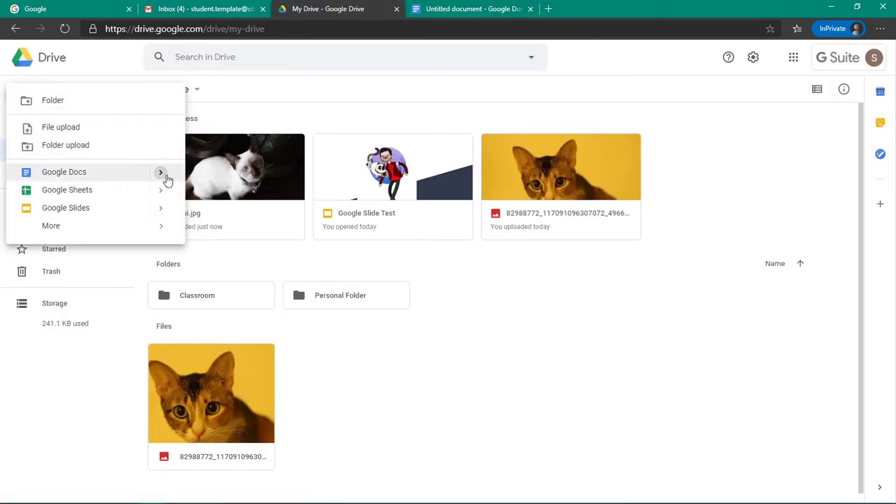
pyautogui.moveTo(162, 175)
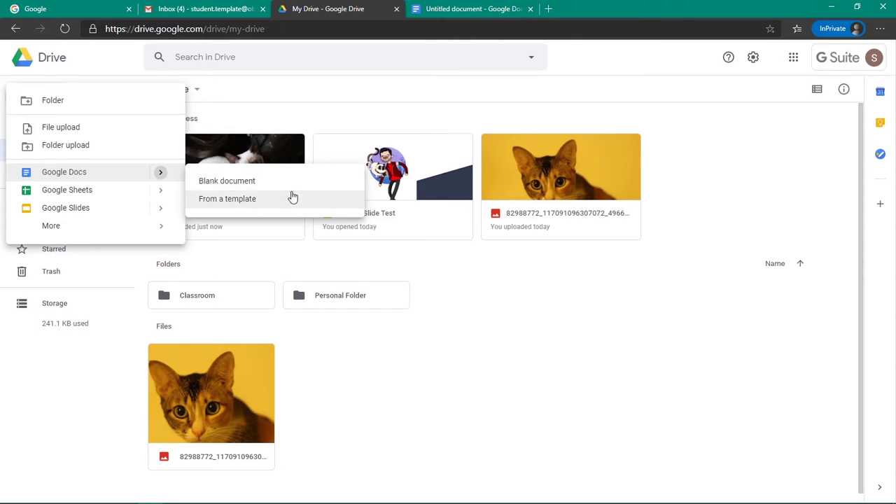
pyautogui.click(105, 177)
pyautogui.click(655, 9)
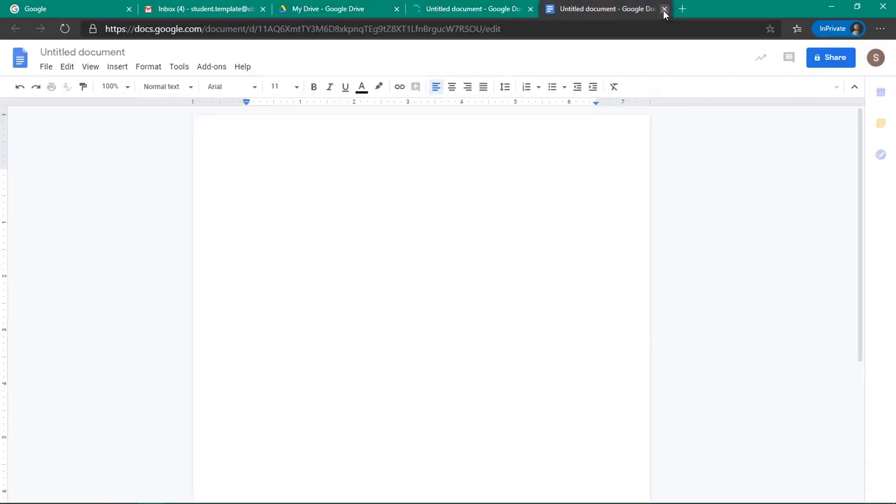
# Step: Close the older untitled document and start typing the essay title in the new one
pyautogui.click(663, 9)
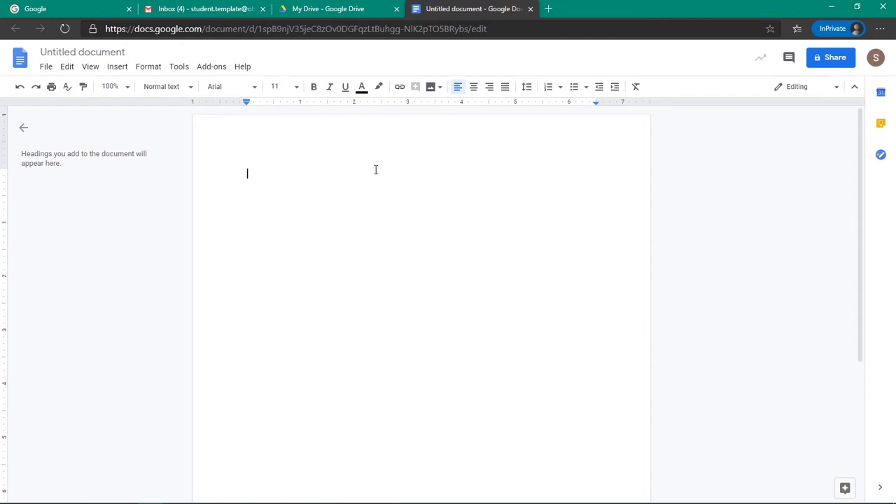
pyautogui.click(48, 68)
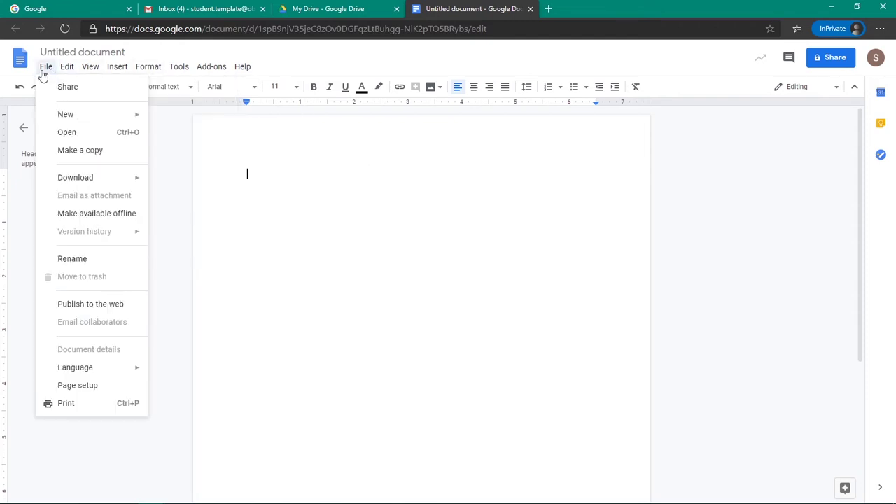
pyautogui.click(449, 187)
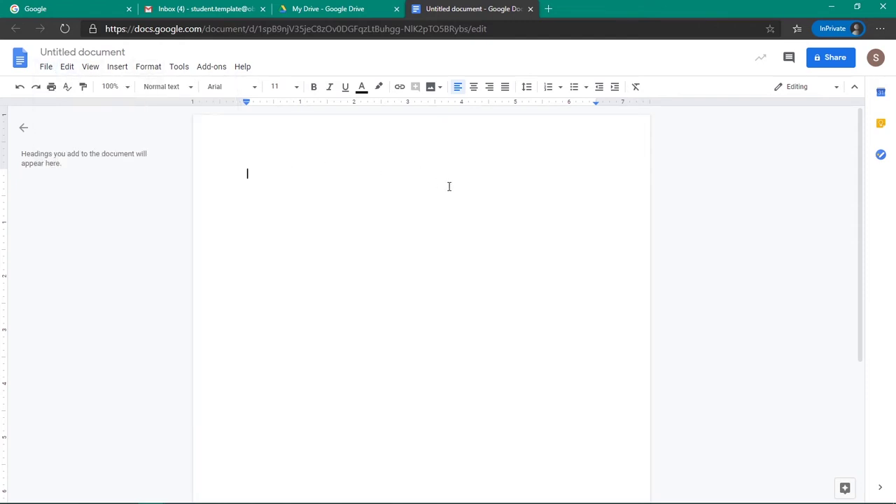
pyautogui.write('Esas')
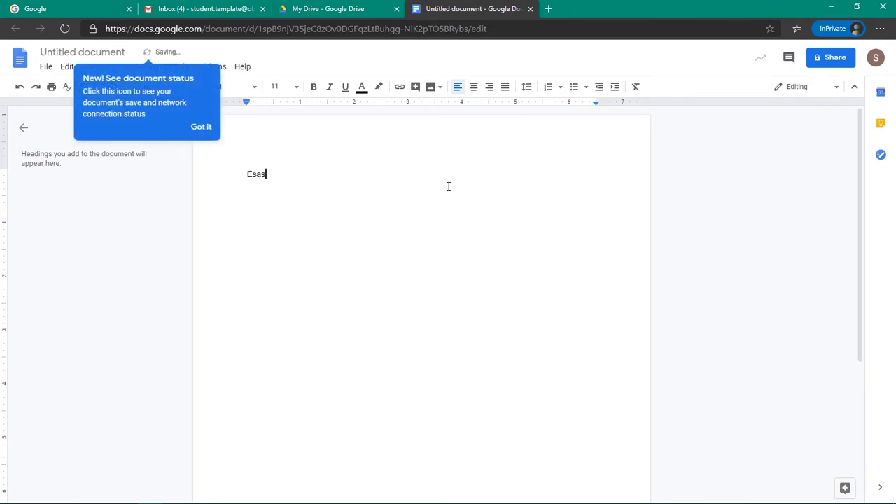
pyautogui.write('say on the Philippine Presidents')
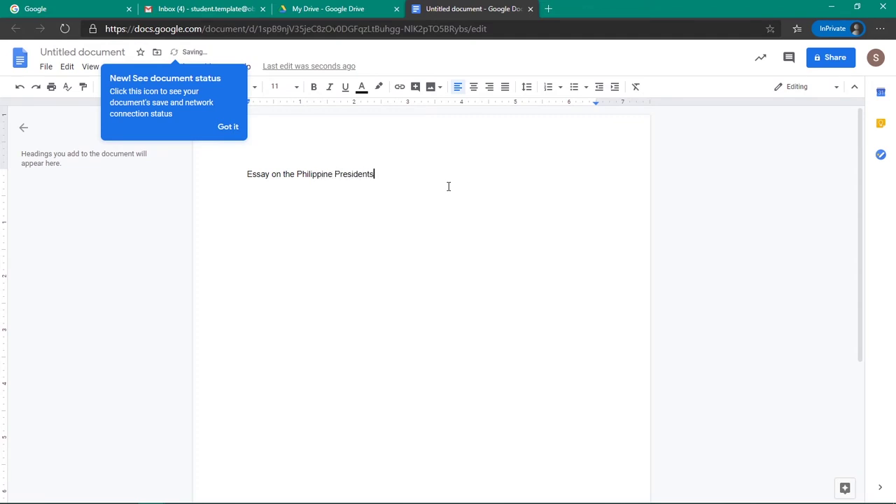
# Step: Center the title and make it 36 pt, bold and underlined
pyautogui.hotkey('ctrl', 'a')
pyautogui.click(489, 86)
pyautogui.click(474, 86)
pyautogui.click(297, 86)
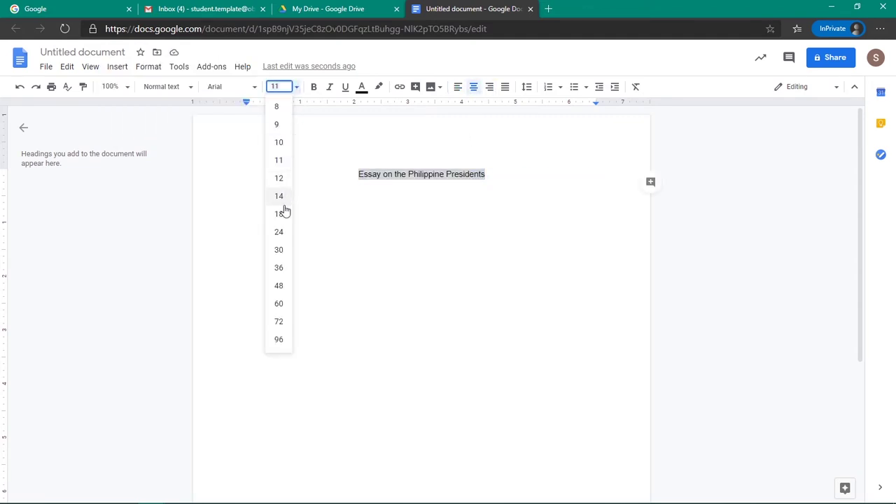
pyautogui.click(280, 269)
pyautogui.hotkey('ctrl', 'u')
pyautogui.click(314, 86)
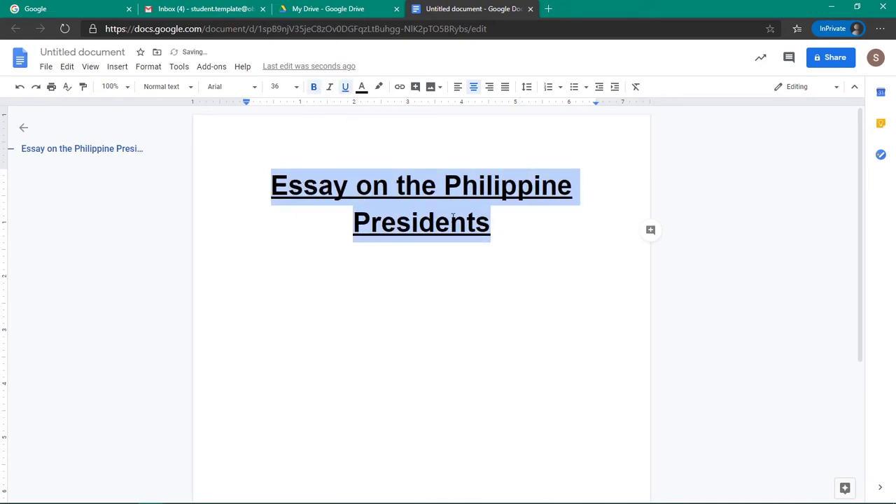
pyautogui.click(556, 282)
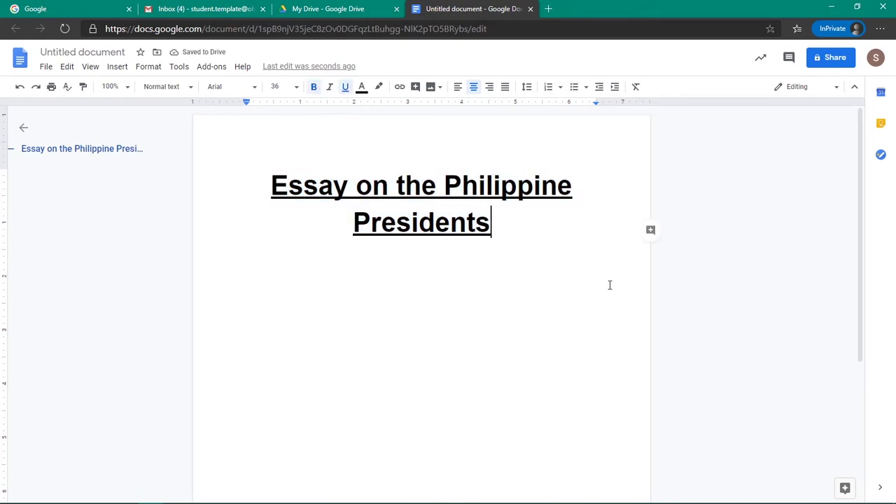
# Step: Minimize the Edge and Chrome windows to reveal the desktop
pyautogui.click(46, 67)
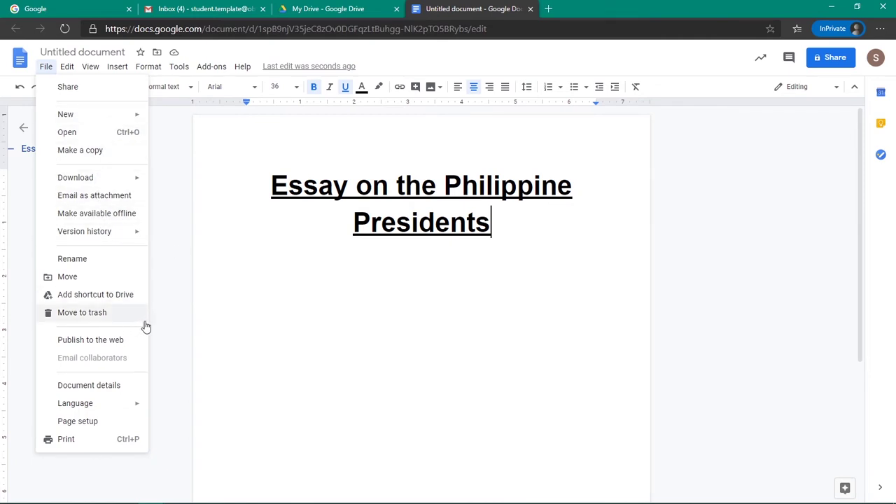
pyautogui.click(368, 315)
pyautogui.click(530, 266)
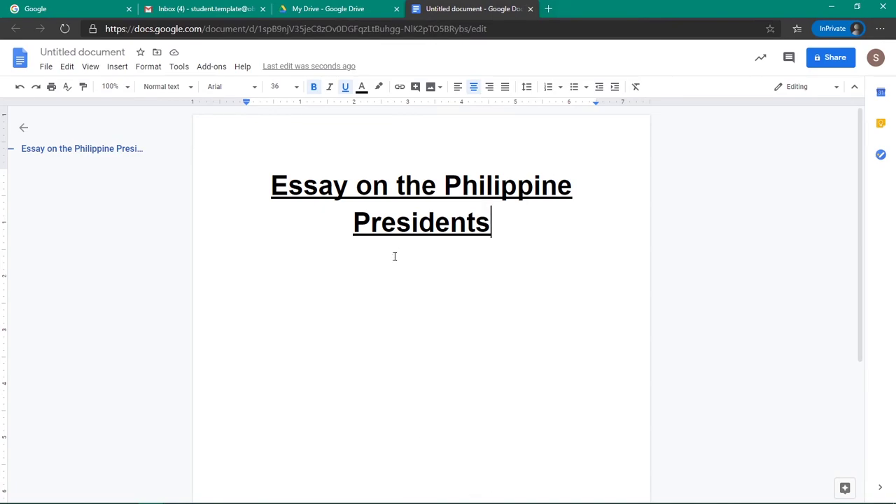
pyautogui.click(831, 7)
pyautogui.click(833, 6)
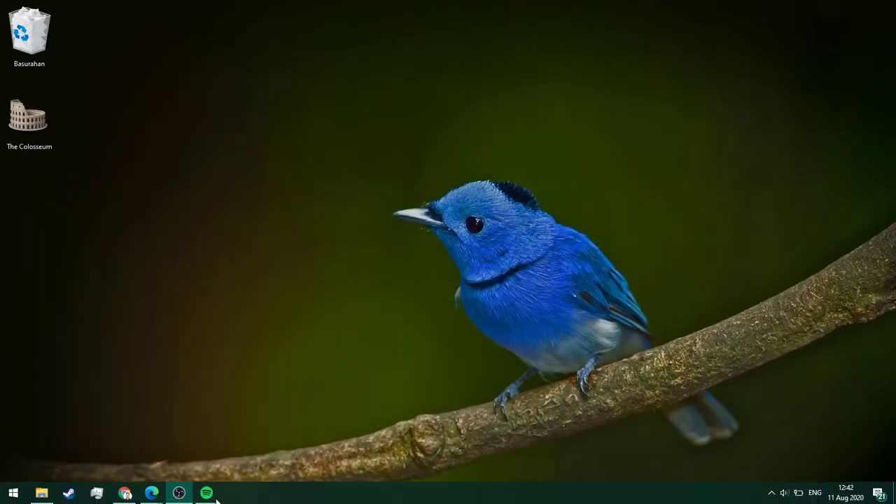
# Step: Restore the browser window with the Untitled document from the Edge taskbar preview
pyautogui.moveTo(164, 492)
pyautogui.click(105, 441)
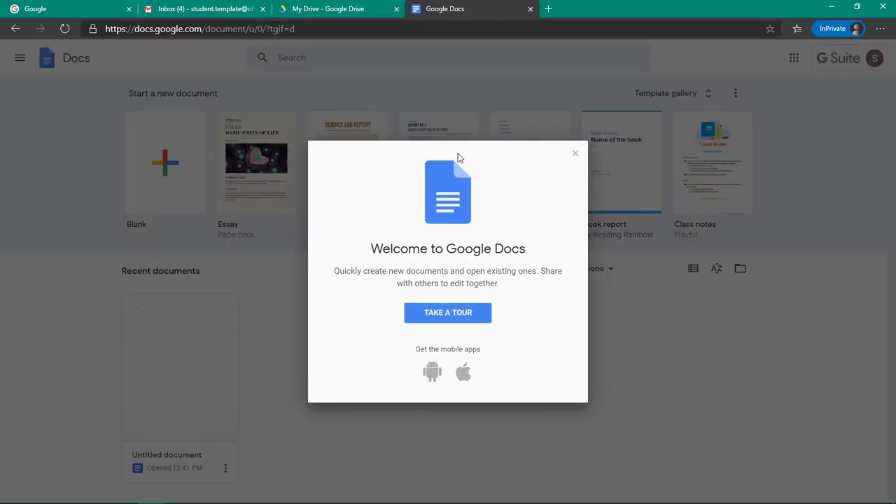
# Step: Select docs.google.com in the address bar and close the Welcome to Google Docs message
pyautogui.moveTo(137, 29); pyautogui.dragTo(264, 29)
pyautogui.click(295, 28)
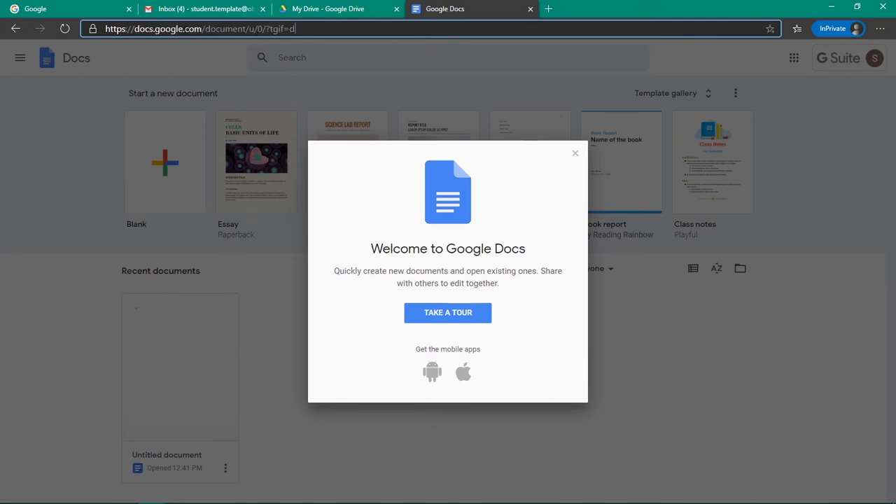
pyautogui.moveTo(133, 31); pyautogui.dragTo(204, 37)
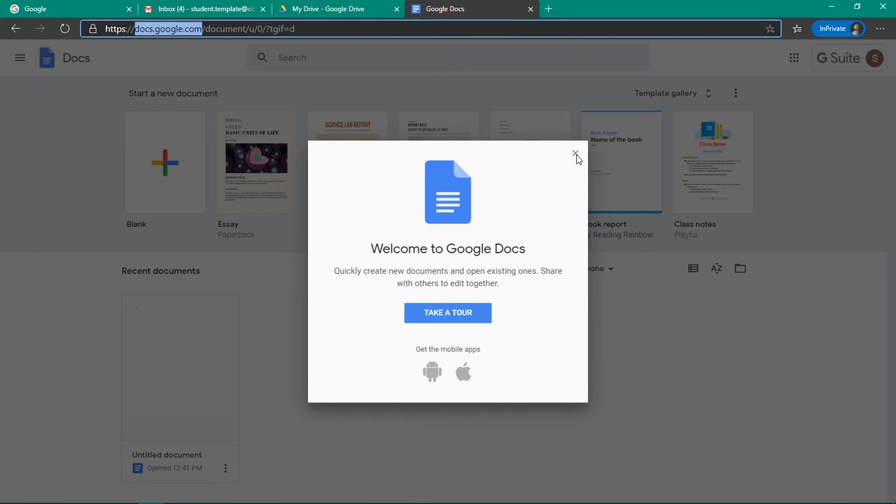
pyautogui.click(576, 154)
pyautogui.scroll(-1, 480, 256)
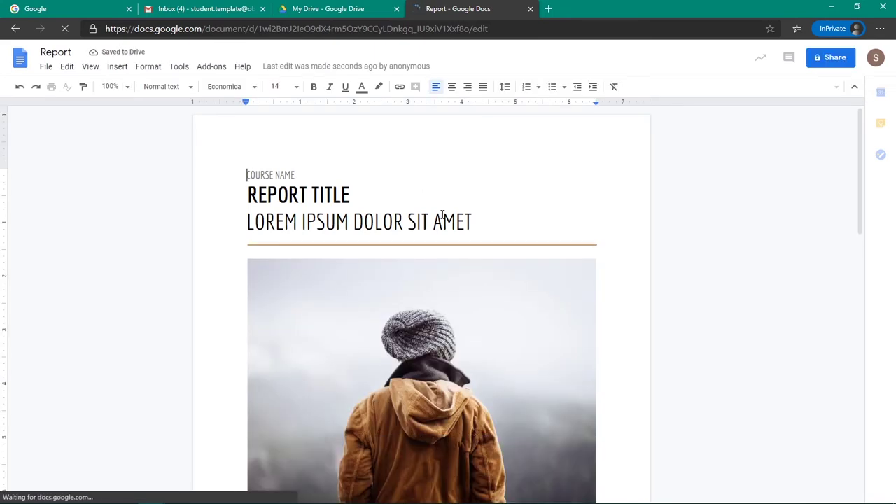
# Step: Retitle the Report 'Essay on Philippine Economy' and replace the subtitle with an author byline
pyautogui.scroll(-5, 462, 287)
pyautogui.scroll(-6, 462, 287)
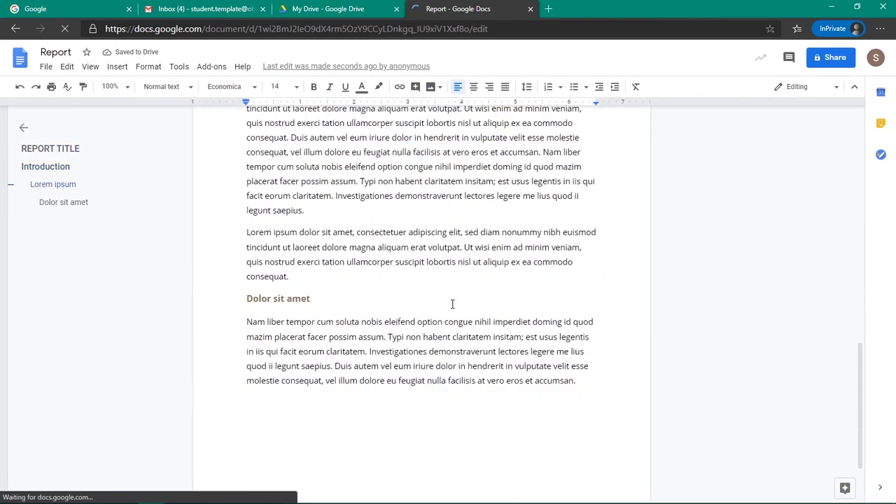
pyautogui.click(50, 149)
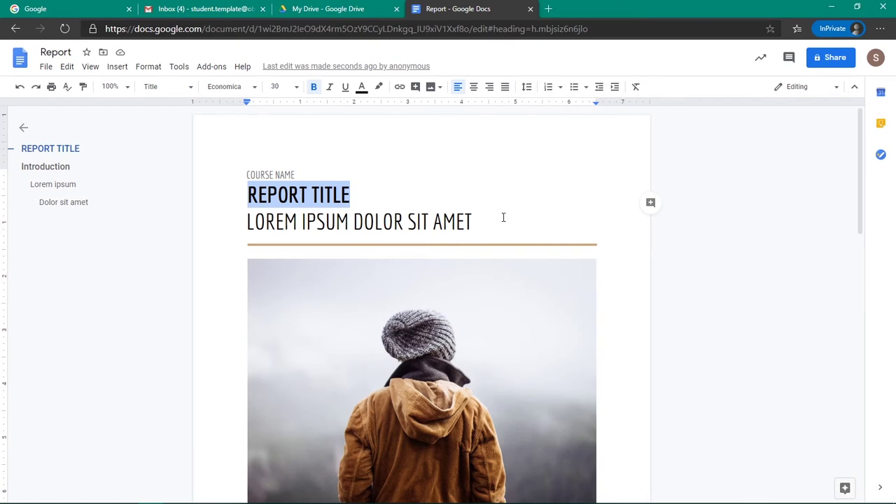
pyautogui.write('Essay on ')
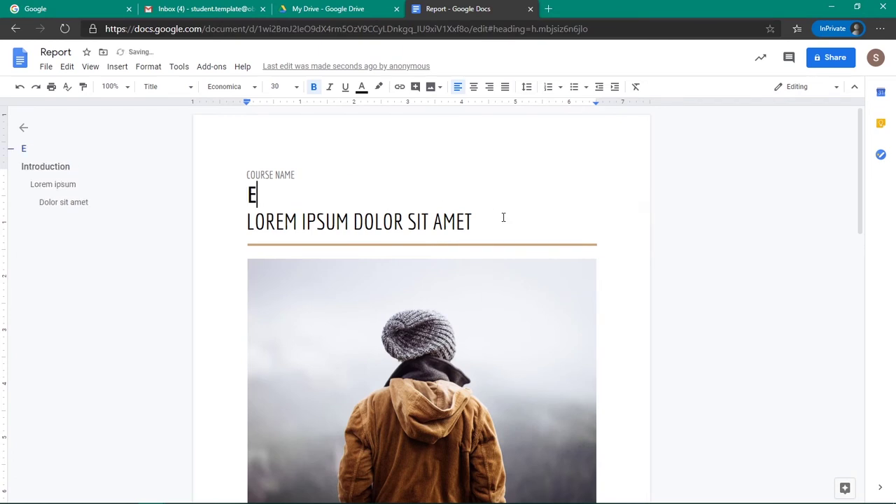
pyautogui.write('Philipp')
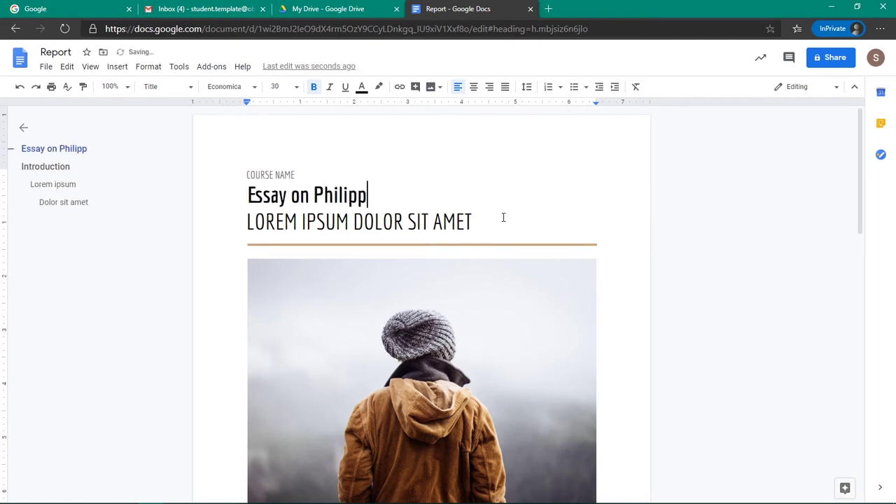
pyautogui.write('ine Economy')
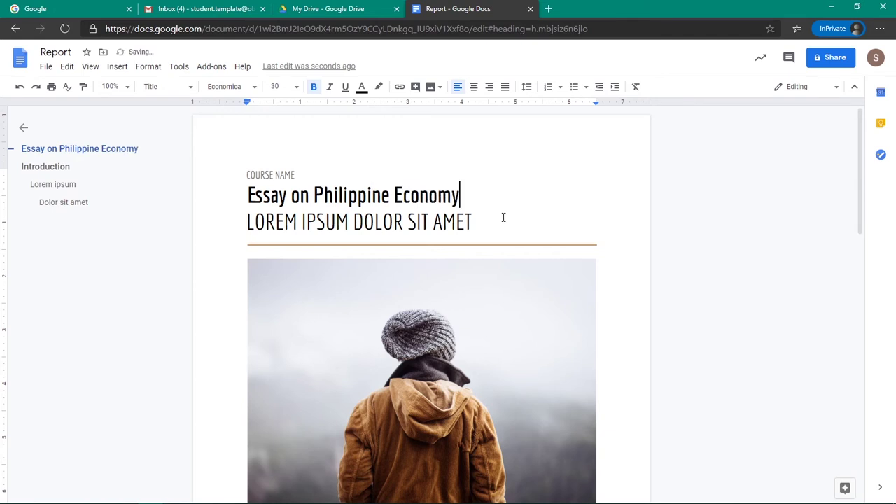
pyautogui.moveTo(245, 222); pyautogui.dragTo(472, 223)
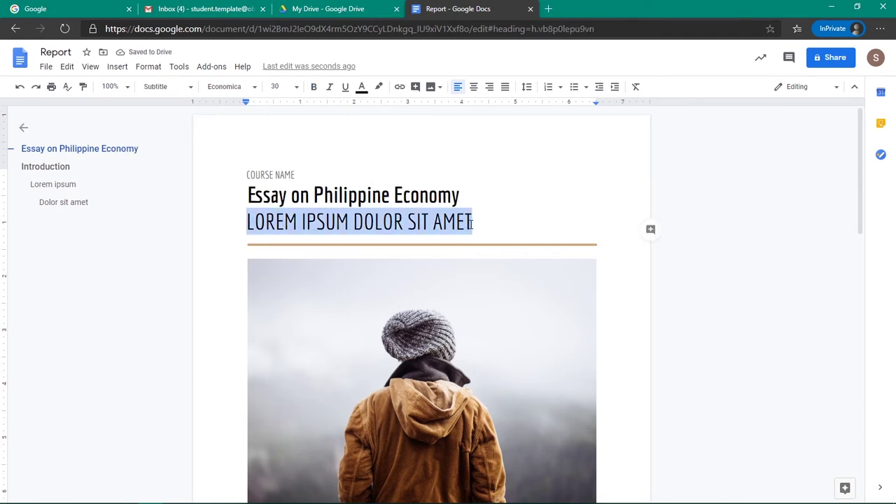
pyautogui.write('A Study by ')
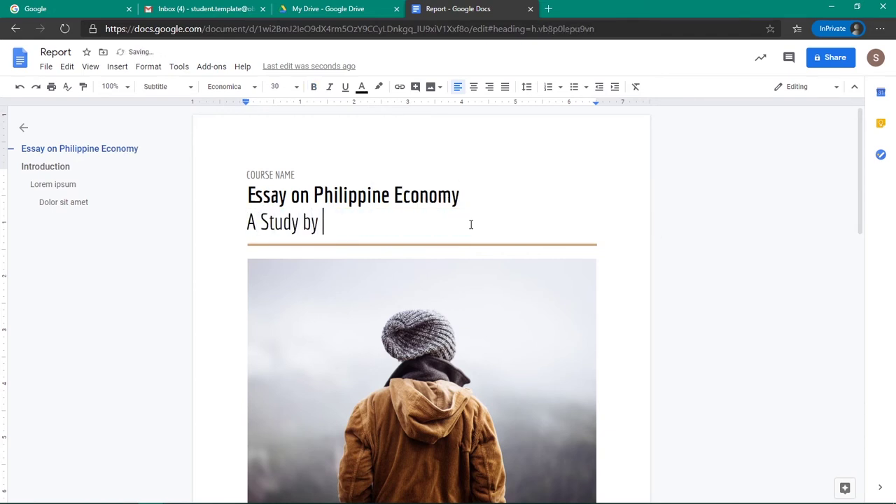
pyautogui.write('Student Te')
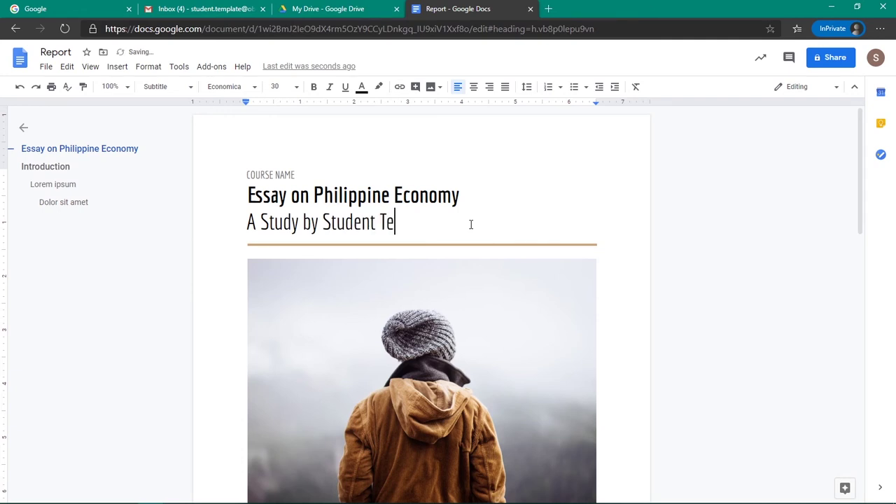
pyautogui.write('mplate')
# Step: Set the course name to 'English' and close the Report document
pyautogui.tripleClick(280, 175)
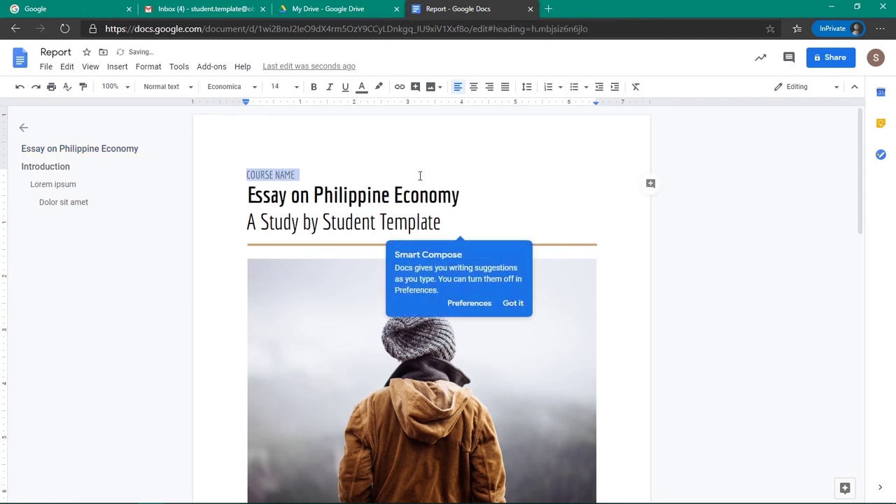
pyautogui.write('E')
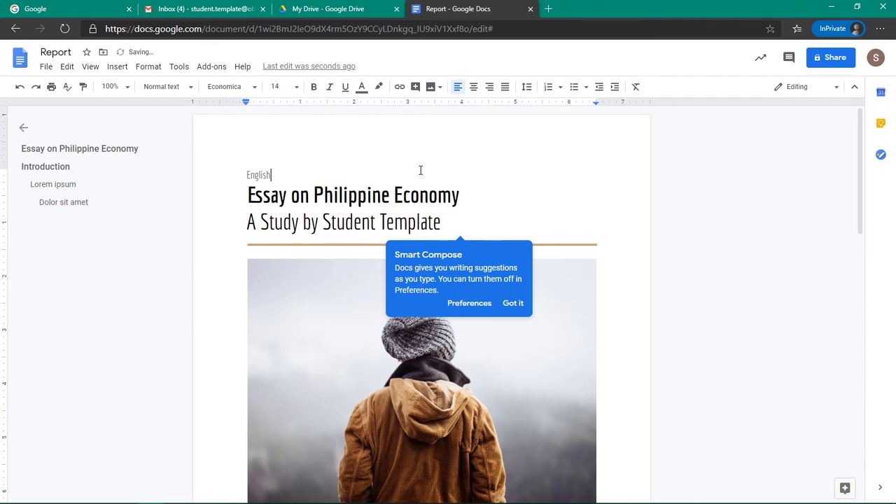
pyautogui.write('nglish')
pyautogui.click(581, 187)
pyautogui.scroll(-3, 670, 284)
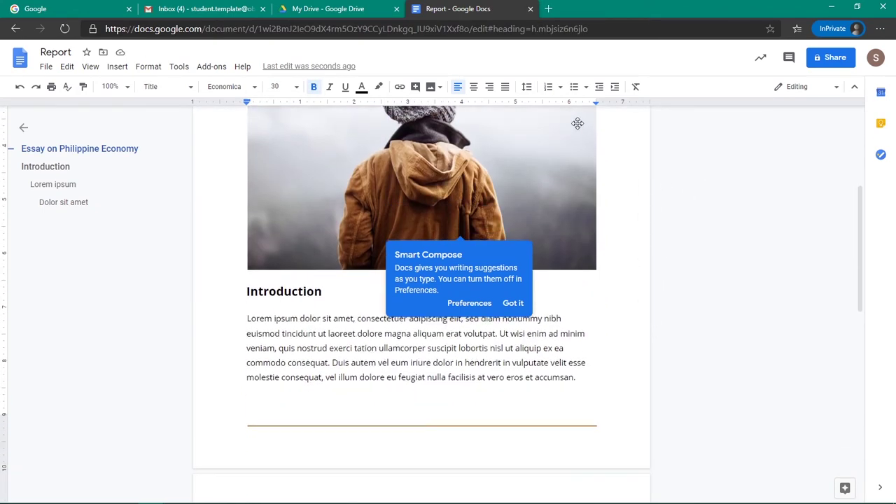
pyautogui.click(531, 9)
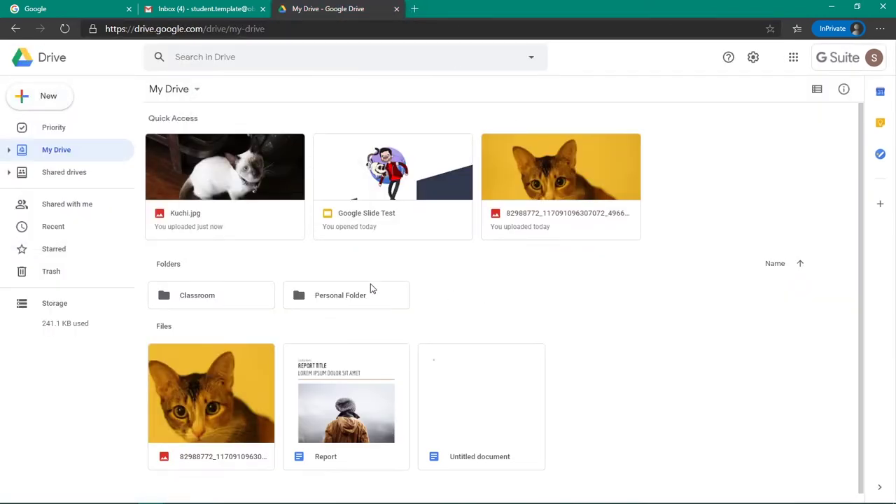
# Step: Create a blank Google Sheets spreadsheet from Drive's New menu
pyautogui.click(57, 105)
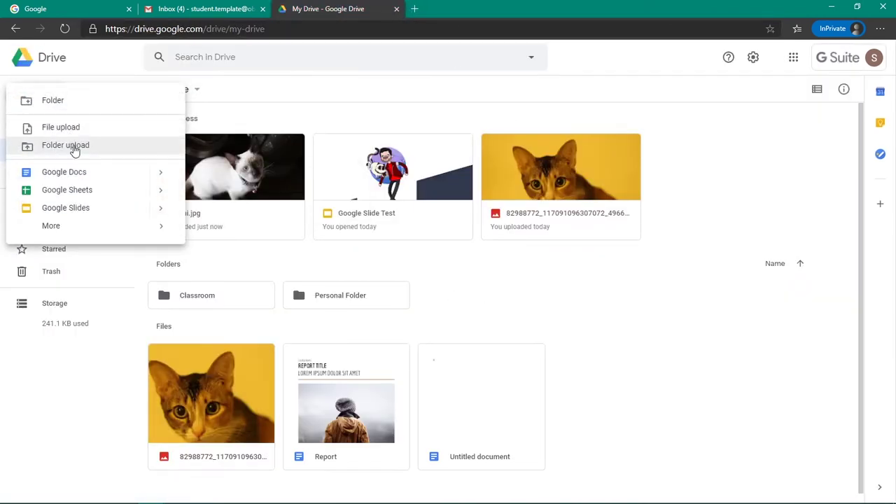
pyautogui.moveTo(162, 197)
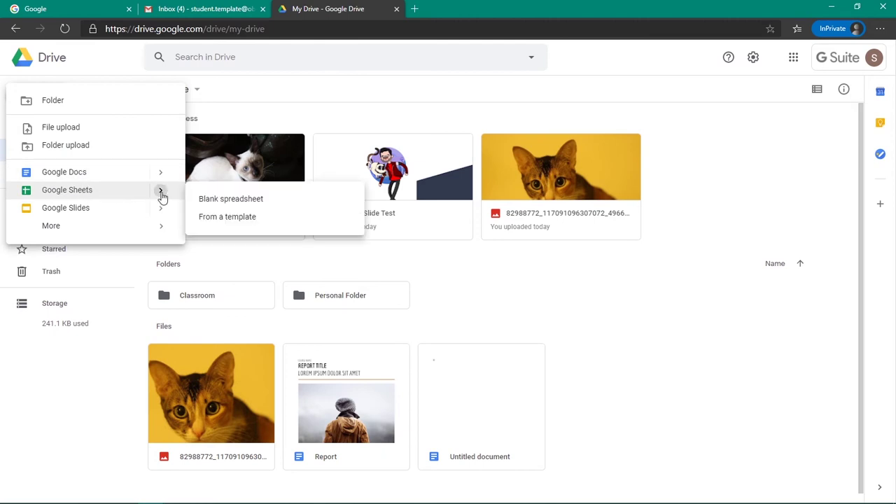
pyautogui.click(231, 201)
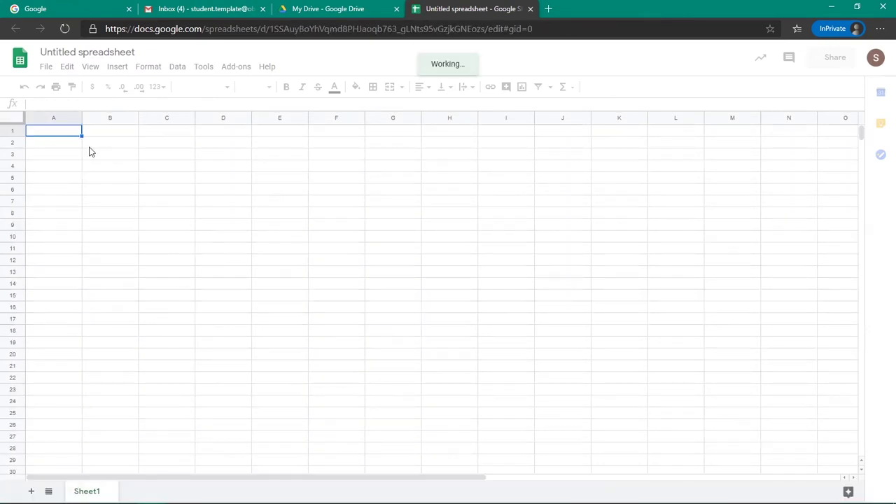
pyautogui.press('Down')
pyautogui.press('Down')
pyautogui.press('Down')
pyautogui.press('Right')
pyautogui.press('Right')
pyautogui.press('Right')
pyautogui.press('Left')
pyautogui.press('Up')
pyautogui.press('Up')
pyautogui.press('Up')
pyautogui.press('Left')
pyautogui.press('Left')
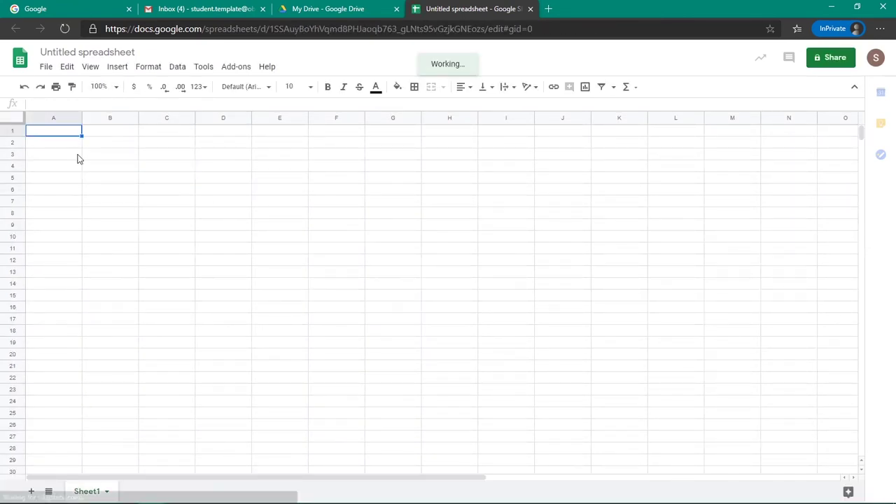
pyautogui.press('Down')
pyautogui.press('Down')
pyautogui.press('Down')
pyautogui.press('Down')
pyautogui.press('Down')
pyautogui.press('Down')
pyautogui.press('Down')
pyautogui.press('Down')
pyautogui.press('Down')
pyautogui.press('Up')
pyautogui.press('Up')
pyautogui.press('Up')
pyautogui.press('Up')
pyautogui.press('Up')
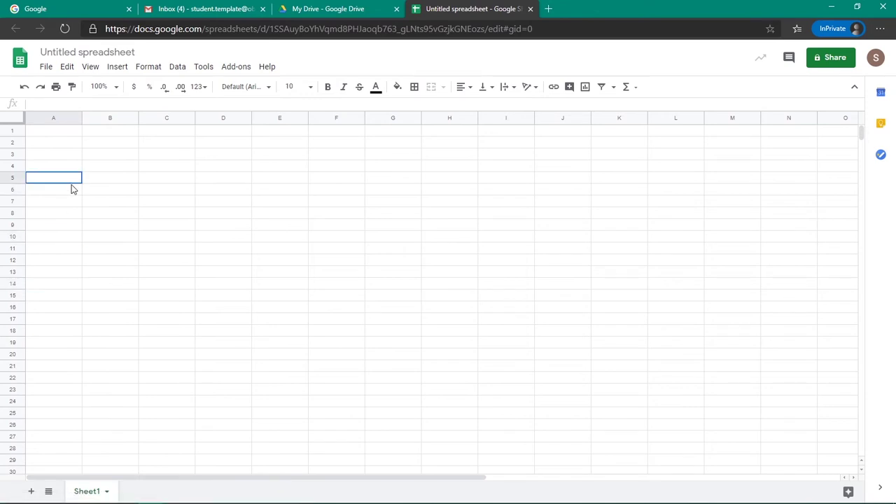
pyautogui.press('Up')
pyautogui.press('Up')
pyautogui.press('Up')
pyautogui.press('Up')
pyautogui.press('Right')
pyautogui.press('Right')
pyautogui.press('Right')
pyautogui.press('Right')
pyautogui.press('Right')
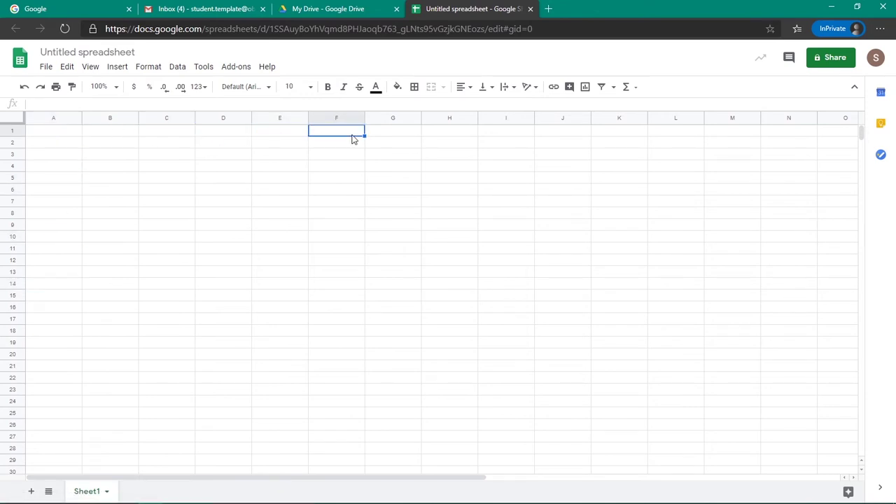
pyautogui.press('Right')
pyautogui.press('Right')
pyautogui.press('Down')
pyautogui.press('Down')
pyautogui.press('Down')
pyautogui.press('Down')
pyautogui.press('Down')
pyautogui.press('Down')
pyautogui.press('Down')
pyautogui.press('Down')
pyautogui.press('Down')
pyautogui.press('Left')
pyautogui.press('Left')
pyautogui.press('Down')
pyautogui.press('Left')
pyautogui.press('Left')
pyautogui.press('Up')
pyautogui.press('Up')
pyautogui.press('Up')
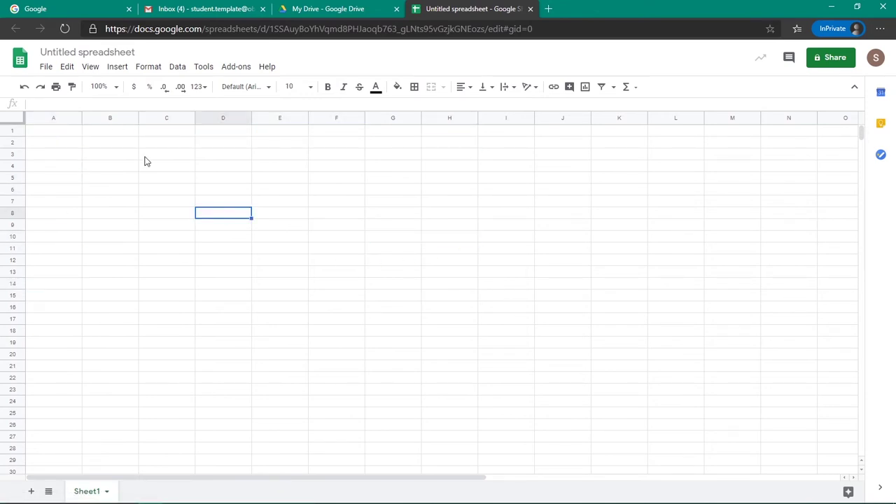
pyautogui.press('Left')
pyautogui.press('Left')
pyautogui.press('Left')
pyautogui.press('Up')
pyautogui.press('Up')
pyautogui.press('Up')
pyautogui.press('Up')
pyautogui.press('Up')
pyautogui.press('Up')
pyautogui.press('Up')
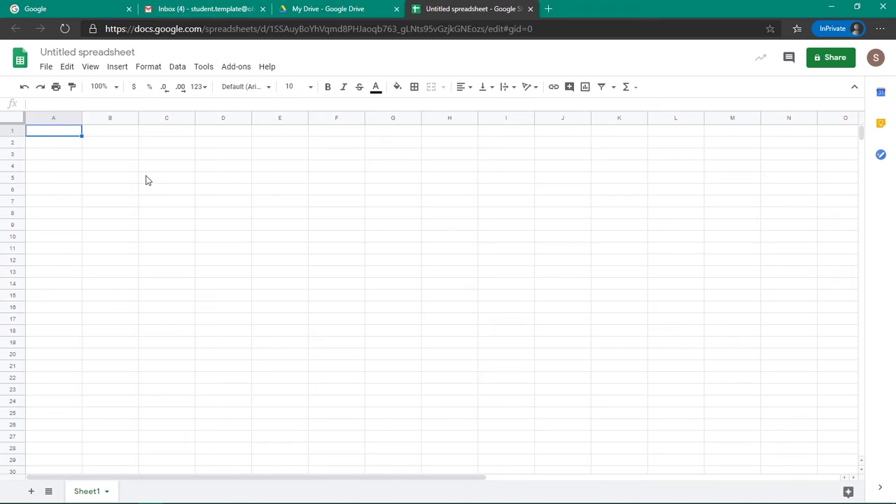
pyautogui.press('Right')
pyautogui.press('Right')
pyautogui.press('Down')
pyautogui.press('Down')
pyautogui.press('Down')
pyautogui.press('Down')
pyautogui.press('Right')
pyautogui.press('Right')
pyautogui.press('Down')
pyautogui.press('Down')
pyautogui.press('Down')
pyautogui.press('Down')
pyautogui.press('Down')
pyautogui.press('Down')
pyautogui.press('Down')
pyautogui.press('Down')
pyautogui.press('Left')
pyautogui.press('Left')
pyautogui.press('Left')
pyautogui.press('Left')
pyautogui.press('Up')
pyautogui.press('Up')
pyautogui.press('Up')
pyautogui.press('Up')
pyautogui.press('Up')
pyautogui.press('Up')
pyautogui.press('Up')
pyautogui.press('Up')
pyautogui.press('Up')
pyautogui.press('Up')
pyautogui.press('Up')
pyautogui.press('Up')
pyautogui.press('Down')
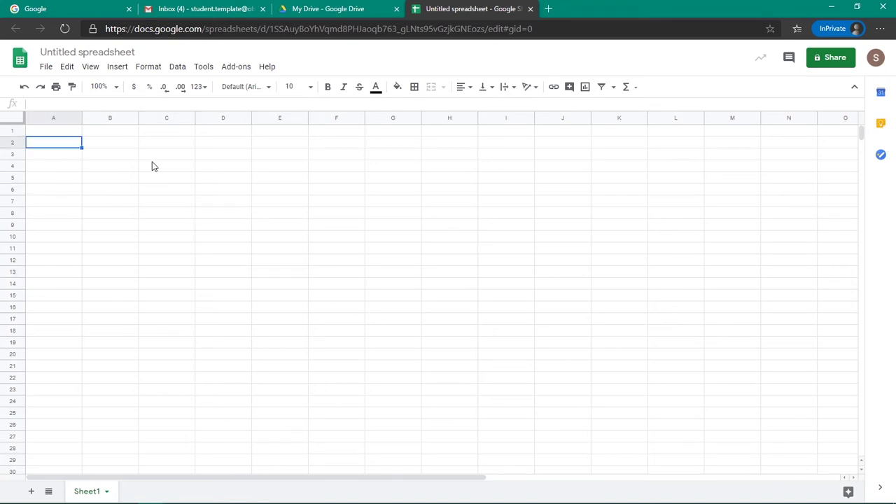
# Step: Enter the headers User ID, E mail and Password across A2:C2
pyautogui.write('User I')
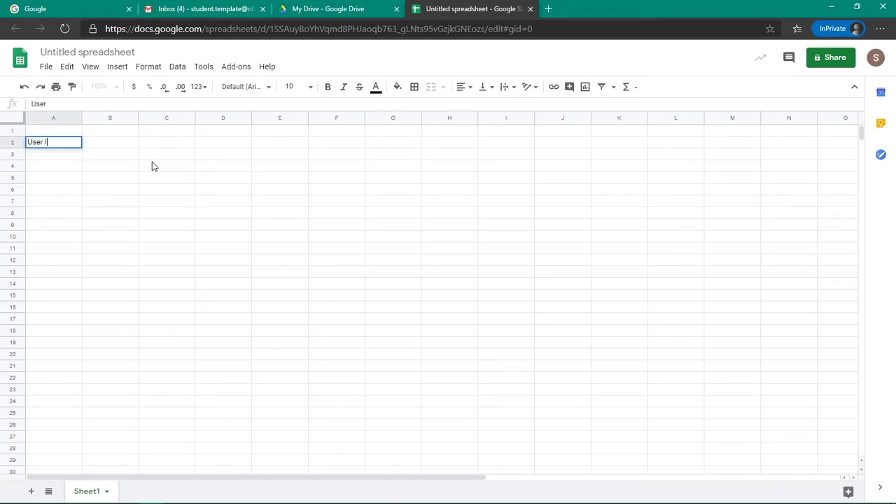
pyautogui.write('D')
pyautogui.press('Tab')
pyautogui.write('Em')
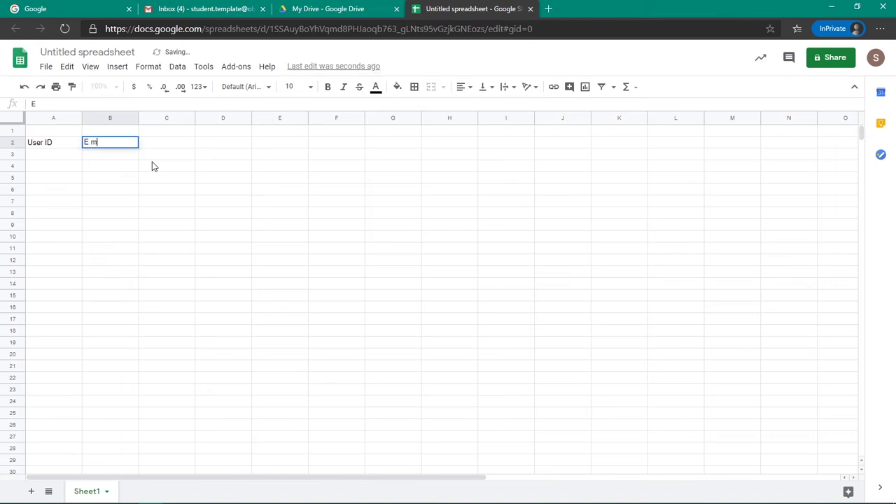
pyautogui.press('Tab')
pyautogui.write('Pa')
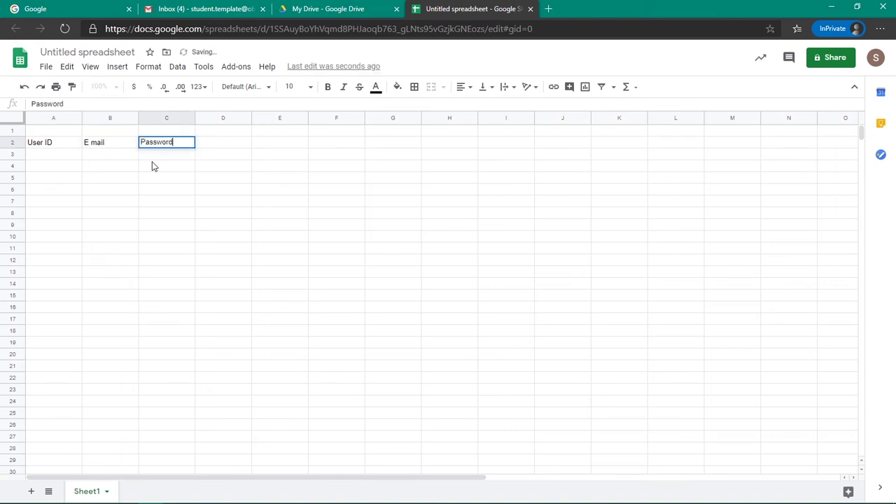
pyautogui.press('Return')
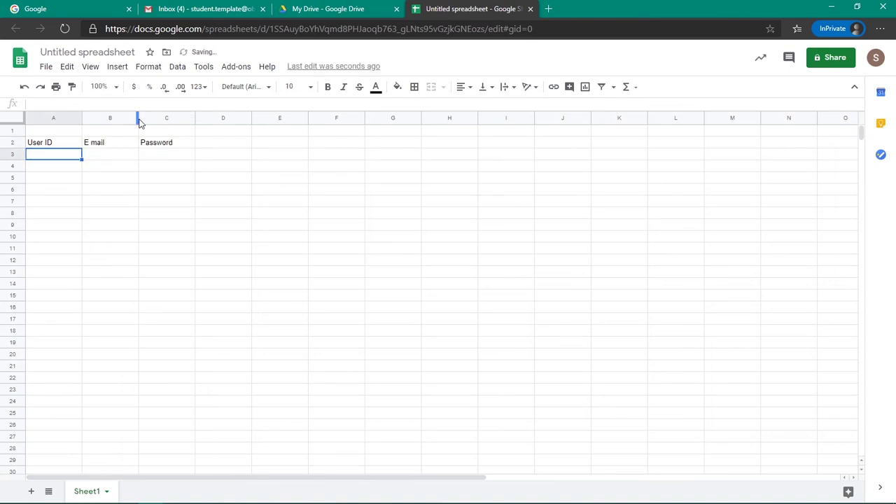
# Step: Enter the account's e-mail address in B3 and widen column B to fit it
pyautogui.click(138, 119)
pyautogui.click(146, 184)
pyautogui.click(123, 154)
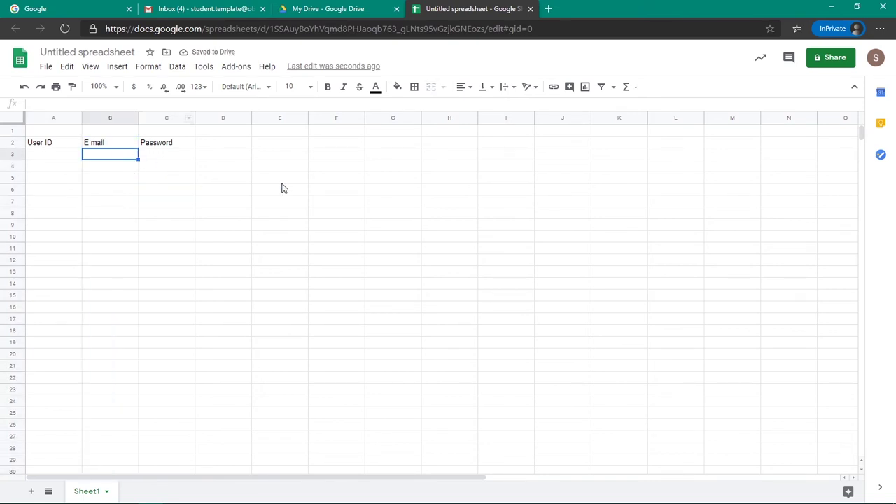
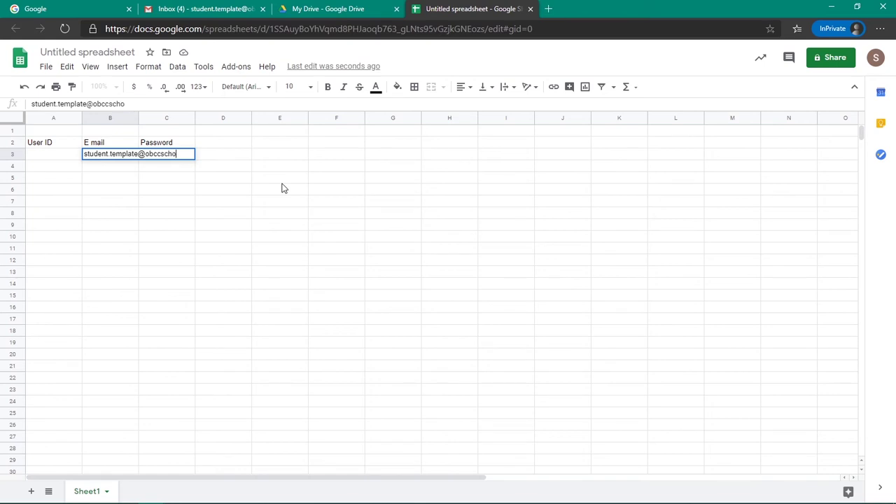
pyautogui.press('Return')
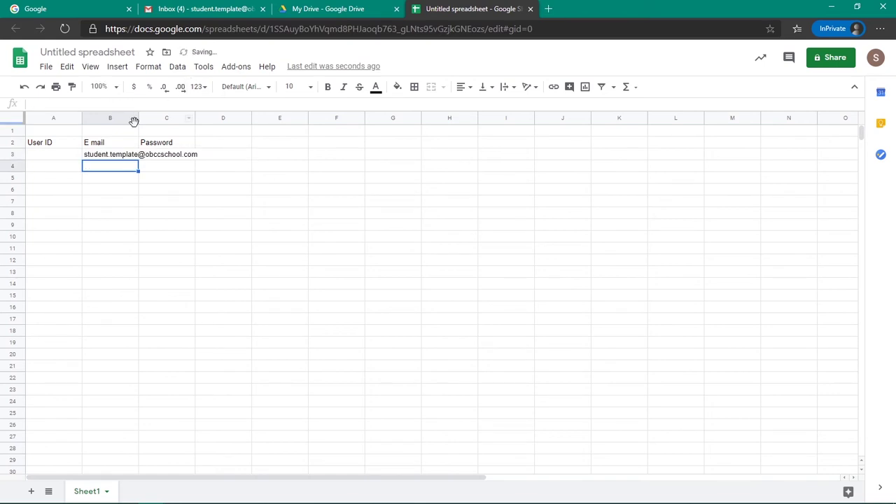
pyautogui.click(137, 119)
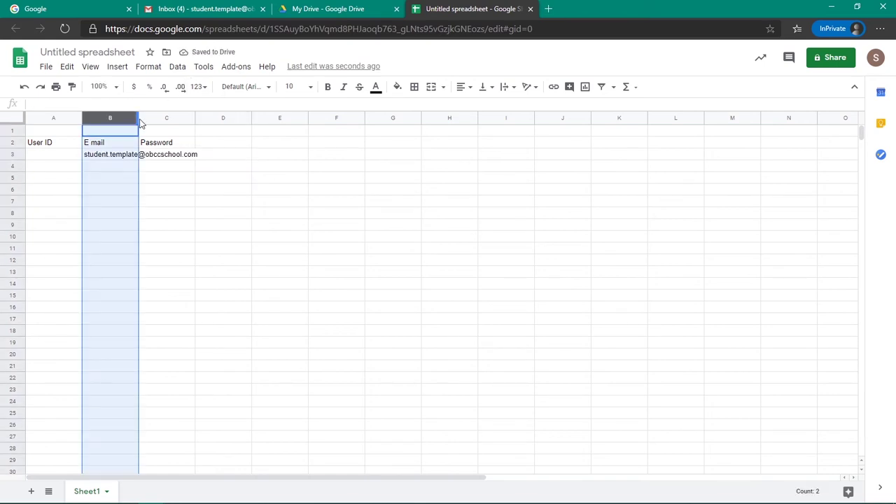
pyautogui.moveTo(138, 118); pyautogui.dragTo(200, 118)
# Step: Enter the account password in C3 and add websites GSuite and Facebook in column D
pyautogui.click(255, 159)
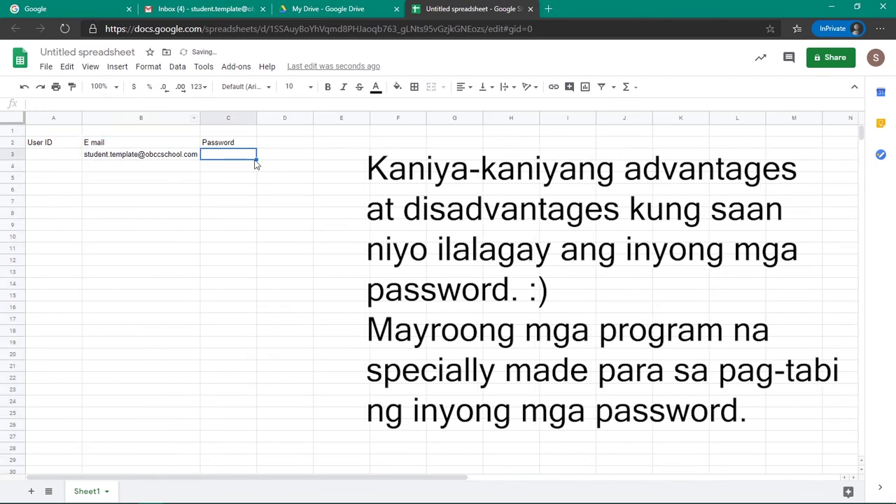
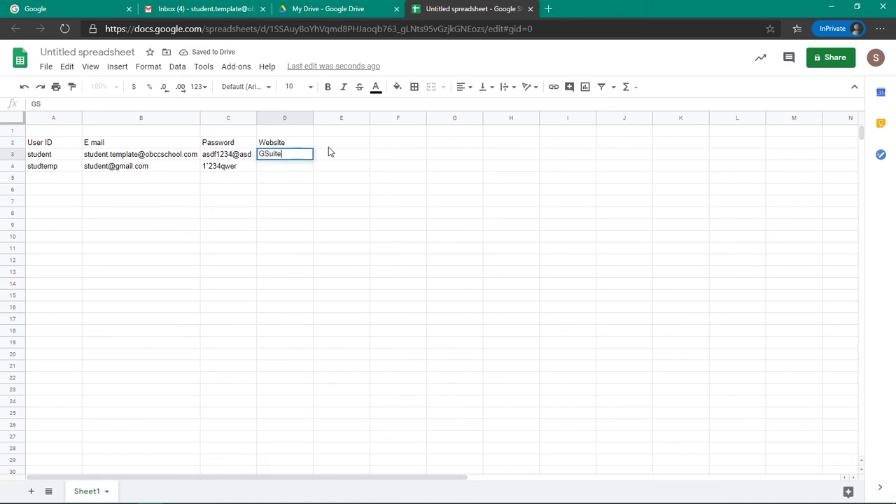
pyautogui.press('Tab')
pyautogui.press('Return')
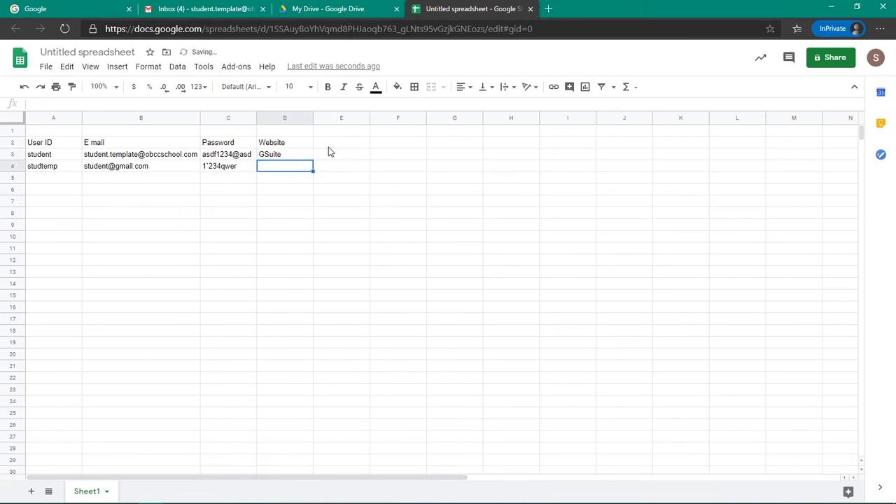
pyautogui.press('Return')
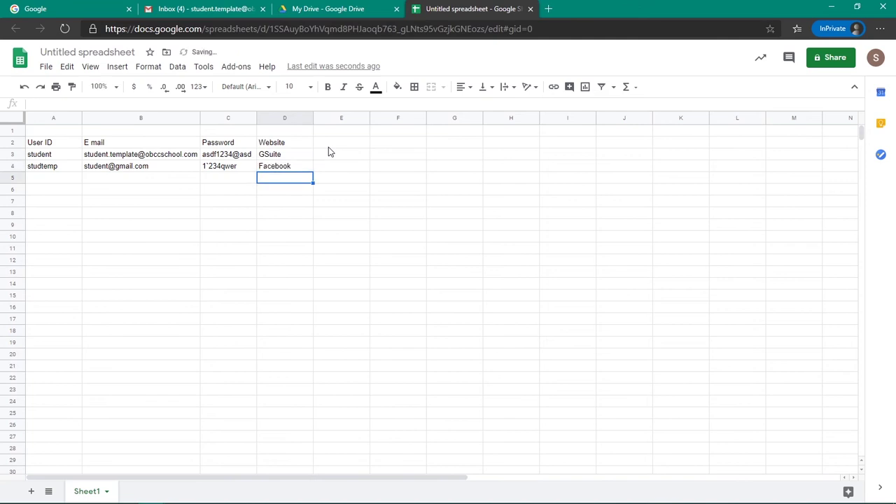
# Step: Select cells A4 to D4, then go back to the Sheets home page
pyautogui.click(390, 191)
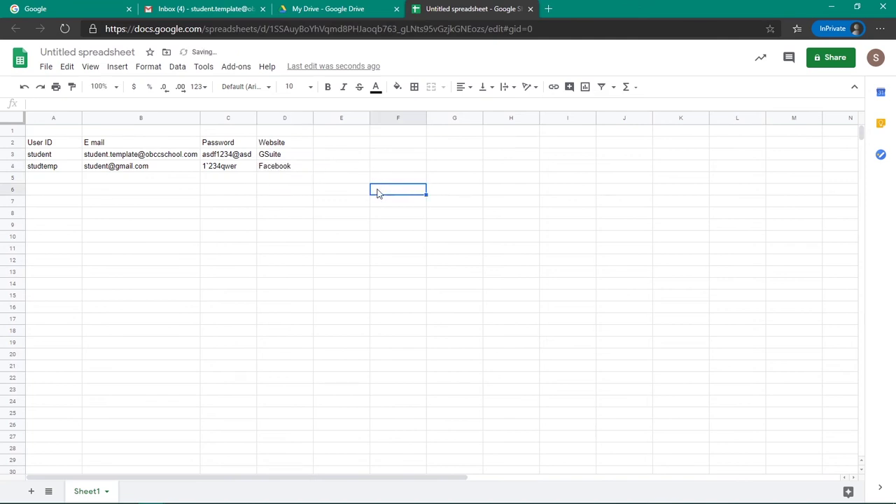
pyautogui.moveTo(60, 168); pyautogui.dragTo(290, 175)
pyautogui.click(53, 201)
pyautogui.click(17, 62)
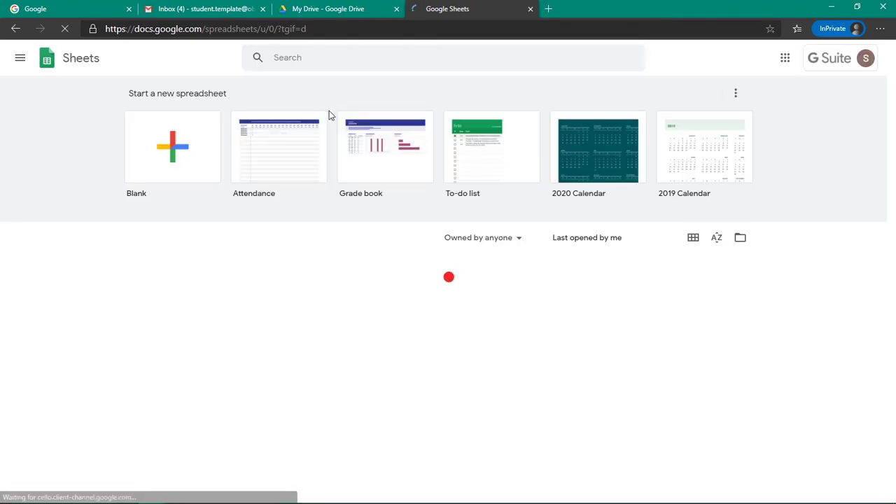
# Step: Reopen the Untitled spreadsheet from My Drive in a single tab, then close it
pyautogui.click(321, 10)
pyautogui.doubleClick(602, 420)
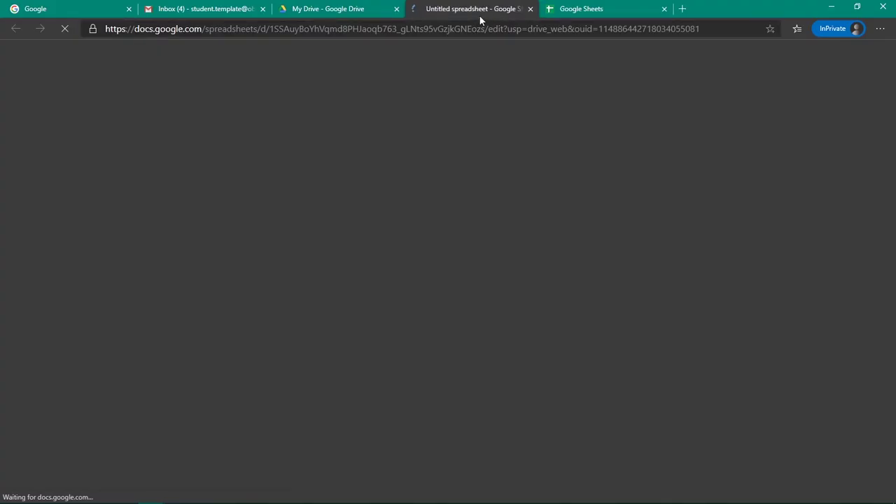
pyautogui.click(655, 9)
pyautogui.click(665, 8)
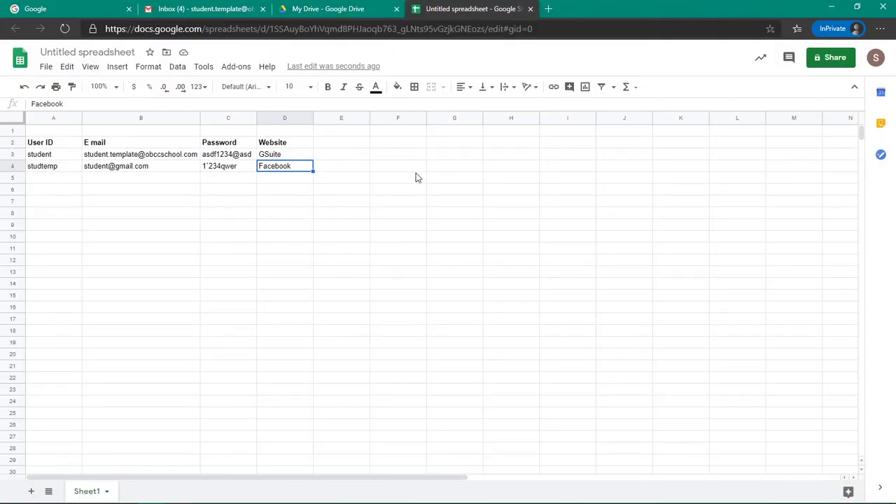
pyautogui.click(382, 202)
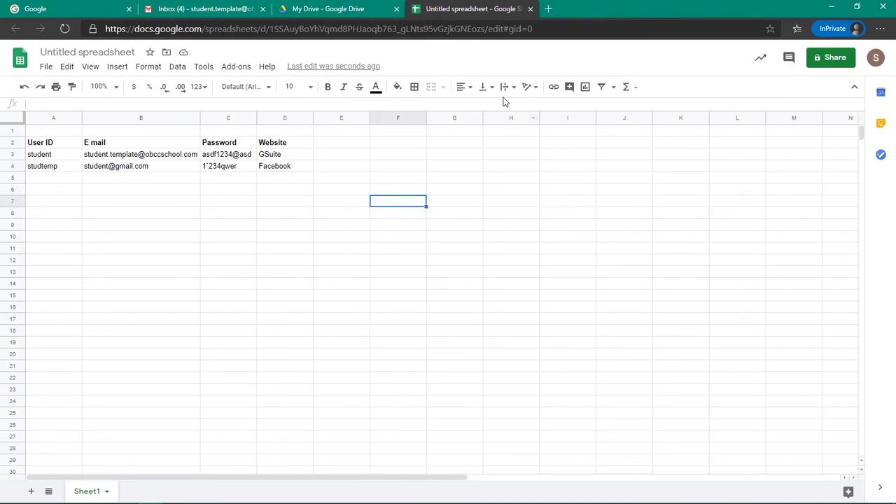
pyautogui.click(530, 9)
# Step: Create a blank Google Slides presentation from Drive's New menu
pyautogui.click(302, 261)
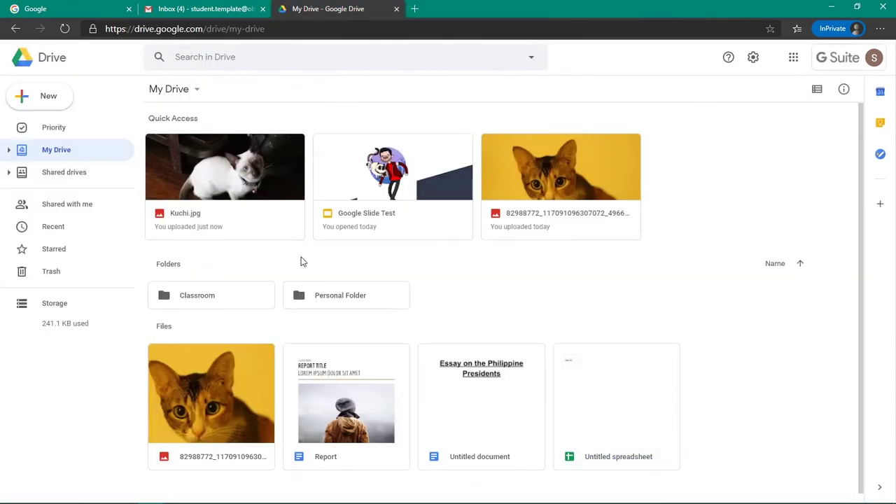
pyautogui.click(48, 98)
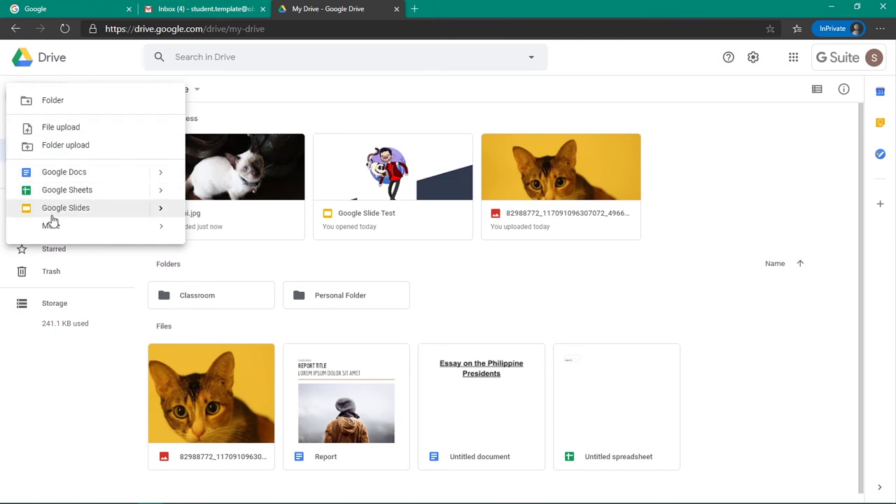
pyautogui.moveTo(160, 210)
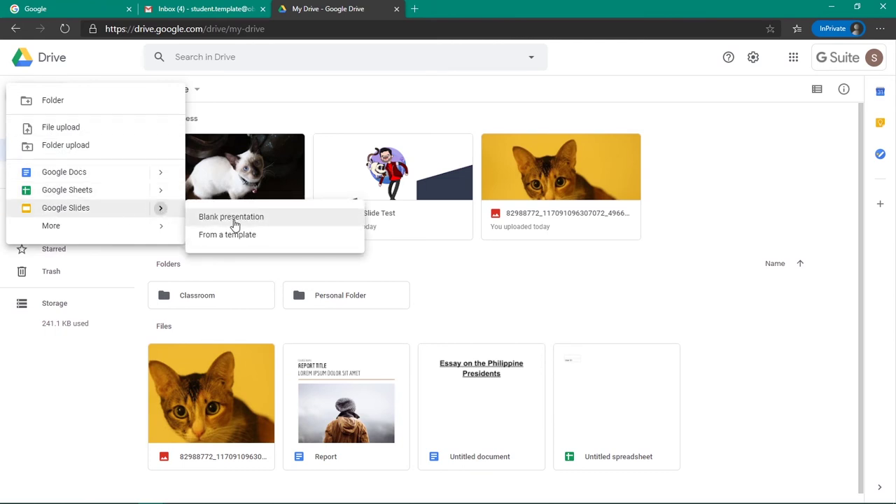
pyautogui.click(232, 219)
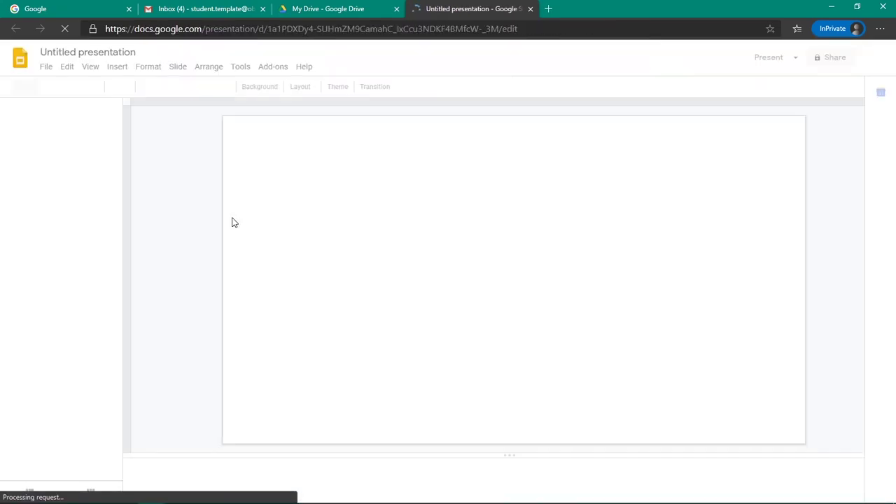